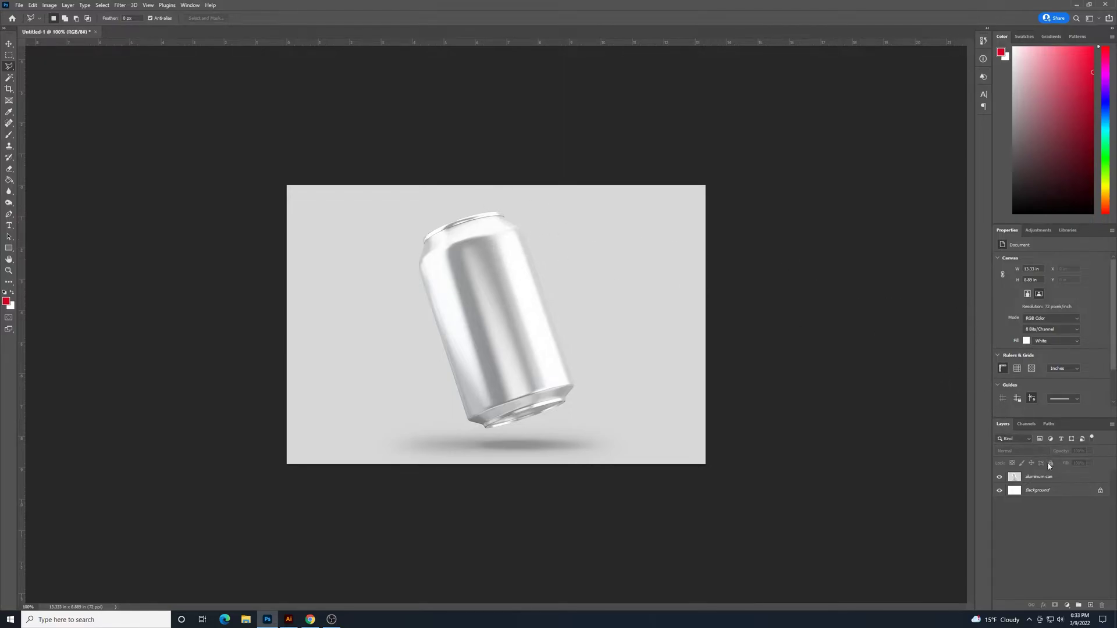
Add an empty Layer 1 above the aluminum can layer, keeping the can layer active
left_click(1070, 479)
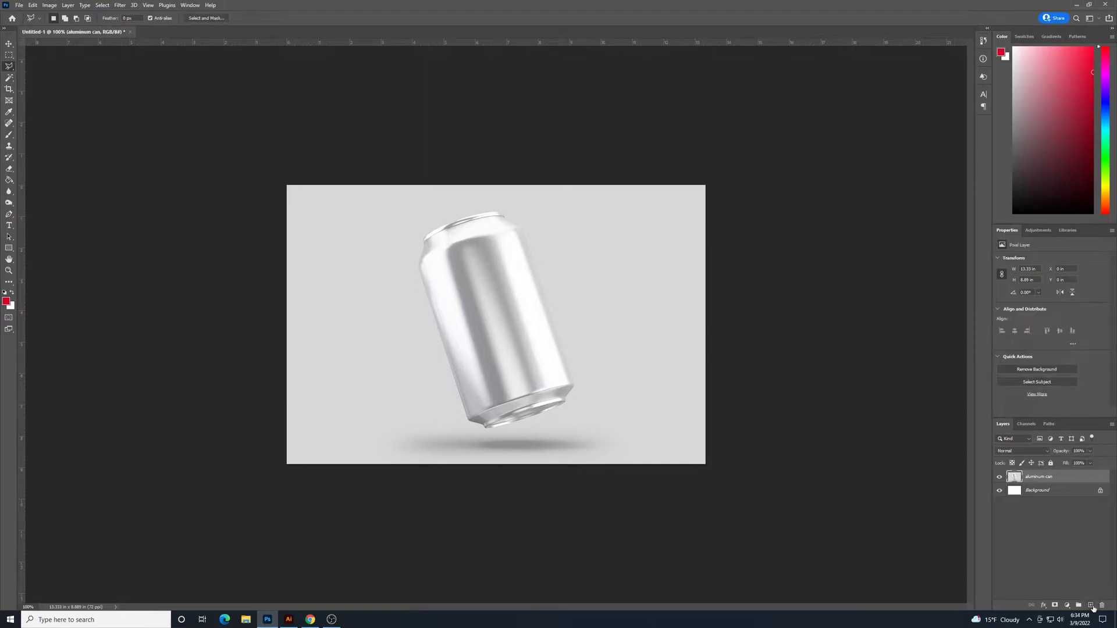
left_click(1091, 605)
left_click(1064, 488)
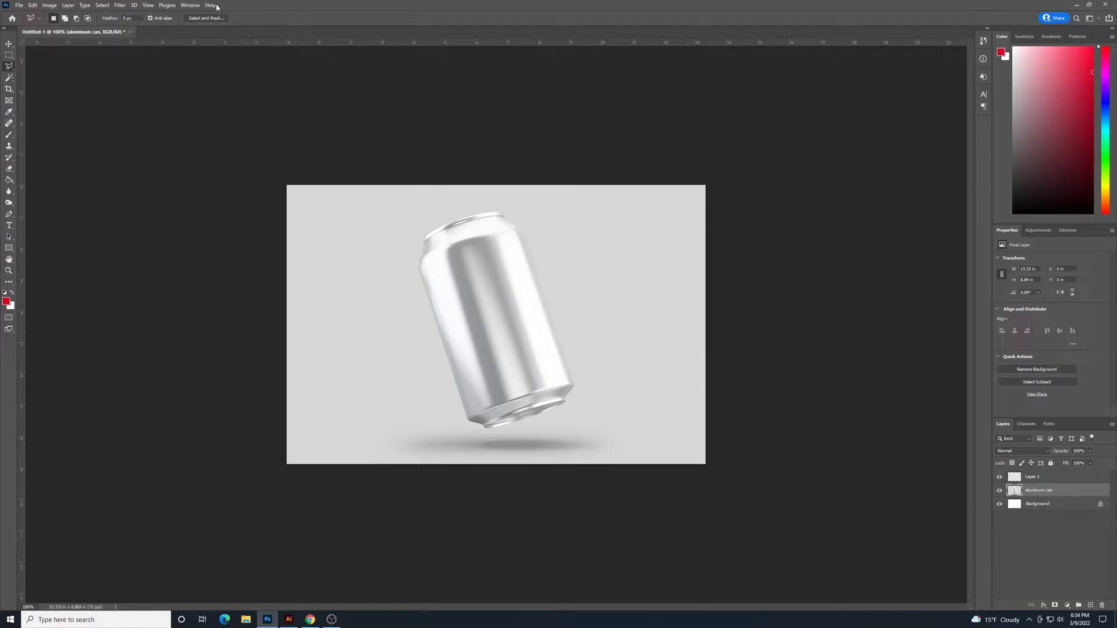
Auto-select the can with Select Subject and zoom to 200%
left_click(9, 77)
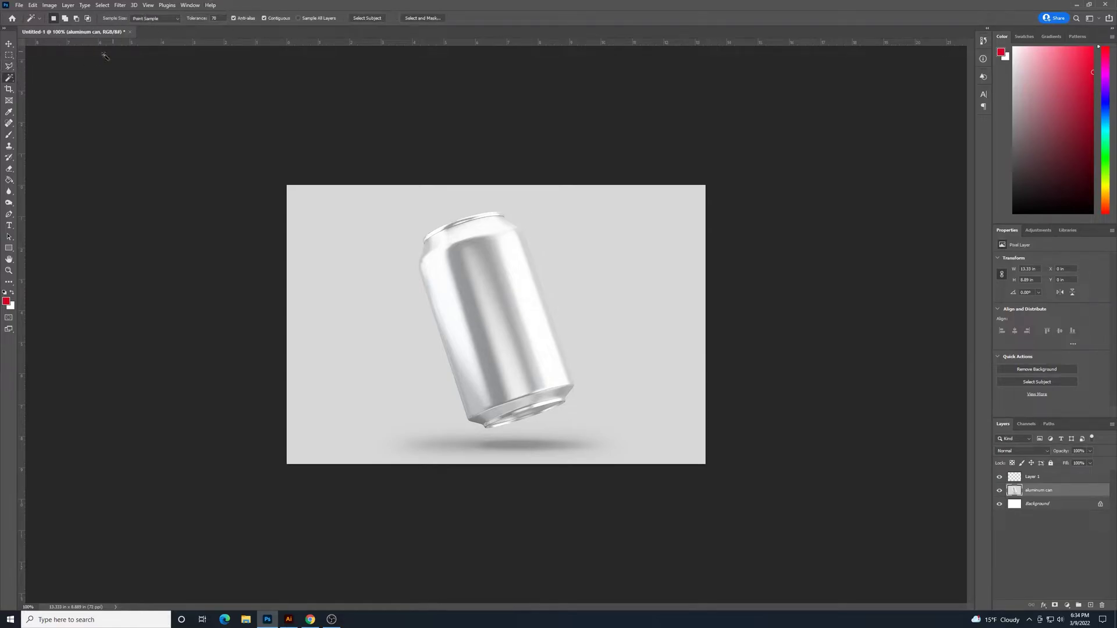
left_click(373, 19)
key("ctrl+plus")
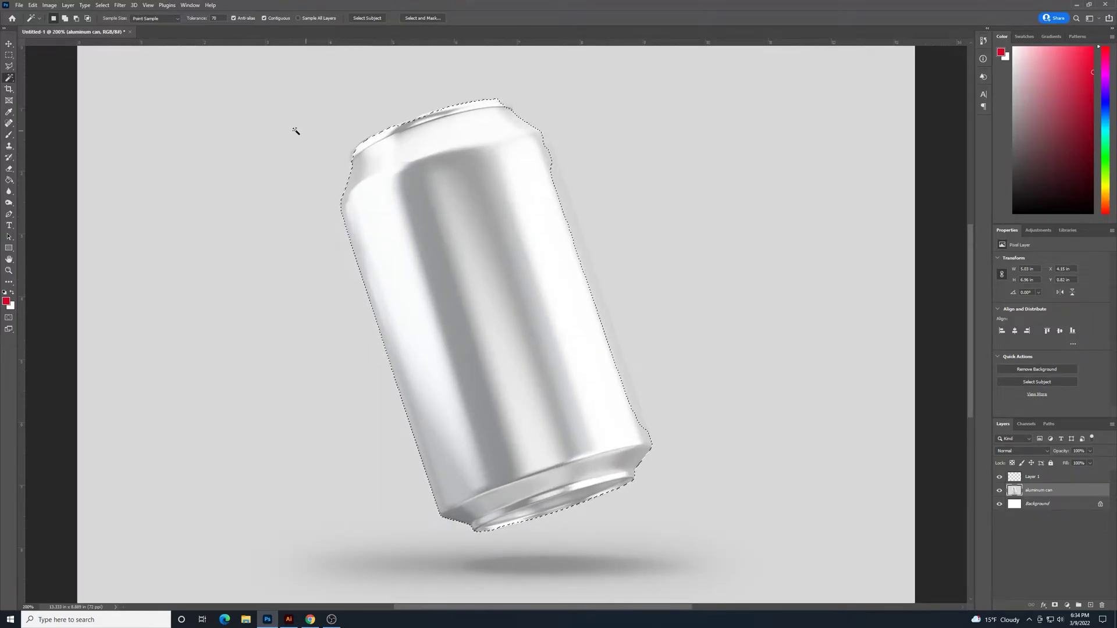
With the Quick Selection Tool, add the can's upper-right shoulder and right edge to the selection
right_click(9, 76)
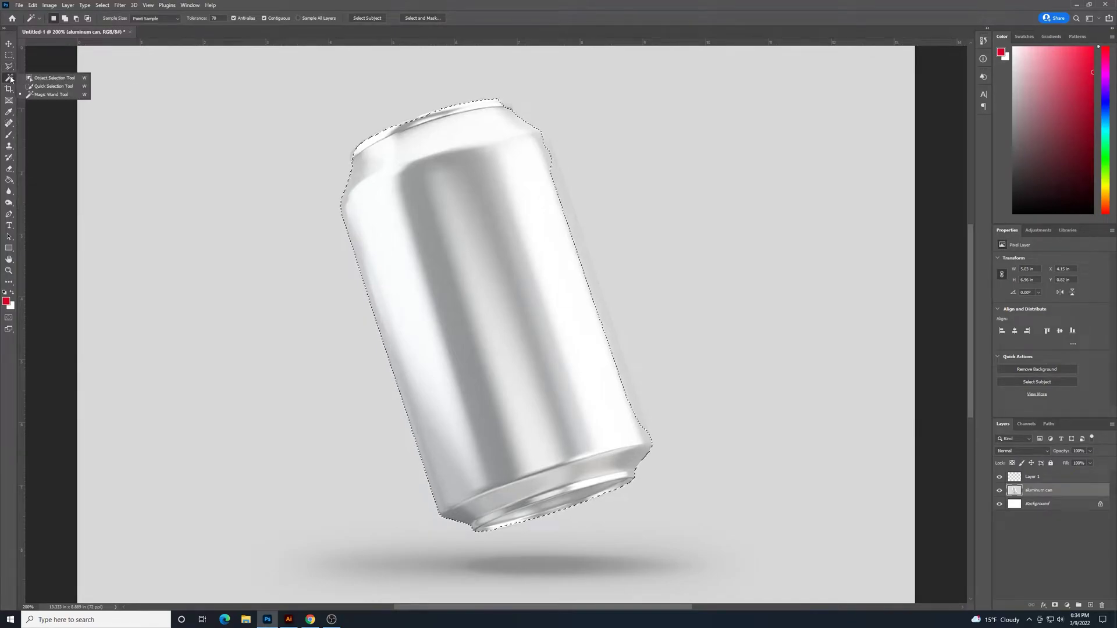
left_click(47, 86)
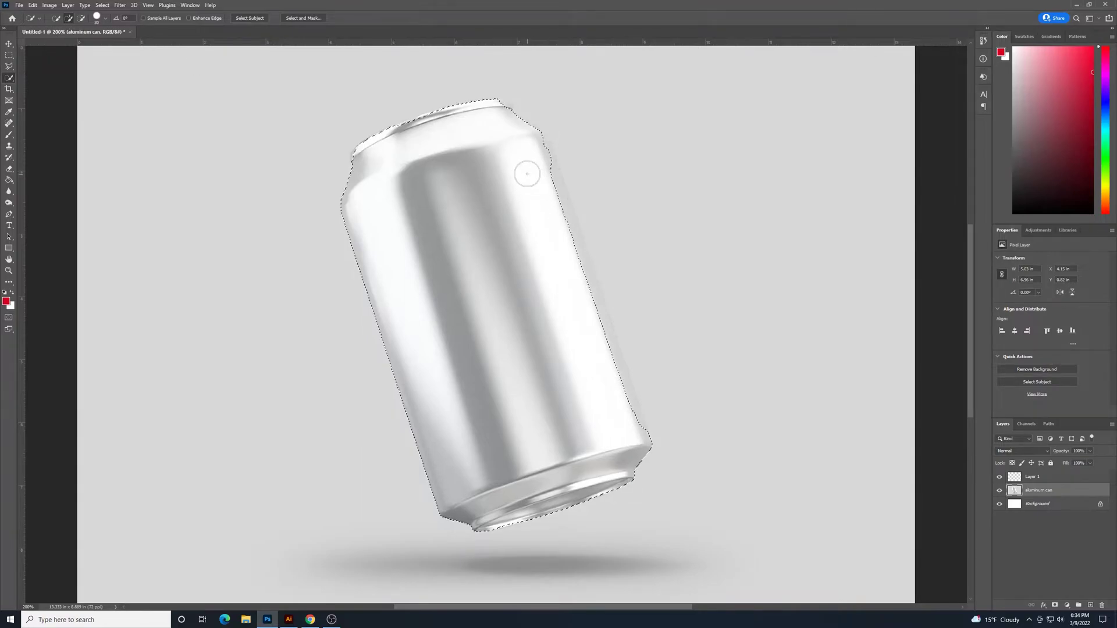
left_click_drag(531, 155, 629, 427)
mouse_move(587, 314)
left_mouse_down()
mouse_move(605, 359)
mouse_move(601, 348)
left_mouse_up()
Subtract the can's bottom rim from the selection, then add back a bit of the bottom edge
left_click(81, 18)
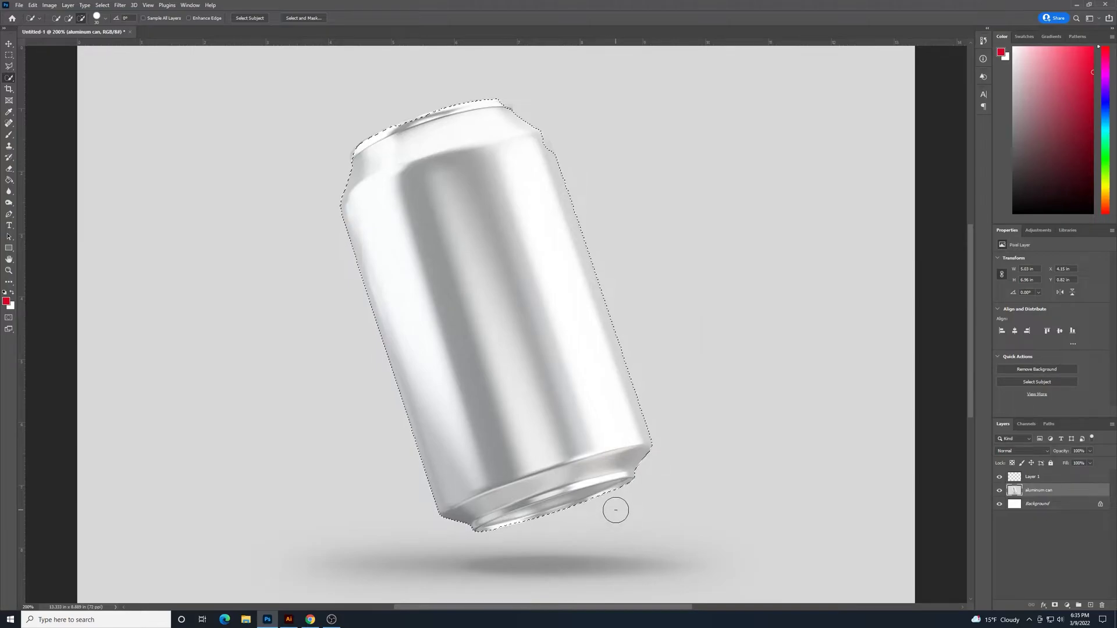
mouse_move(623, 489)
left_mouse_down()
mouse_move(532, 531)
mouse_move(478, 531)
mouse_move(574, 504)
mouse_move(582, 516)
mouse_move(629, 481)
left_mouse_up()
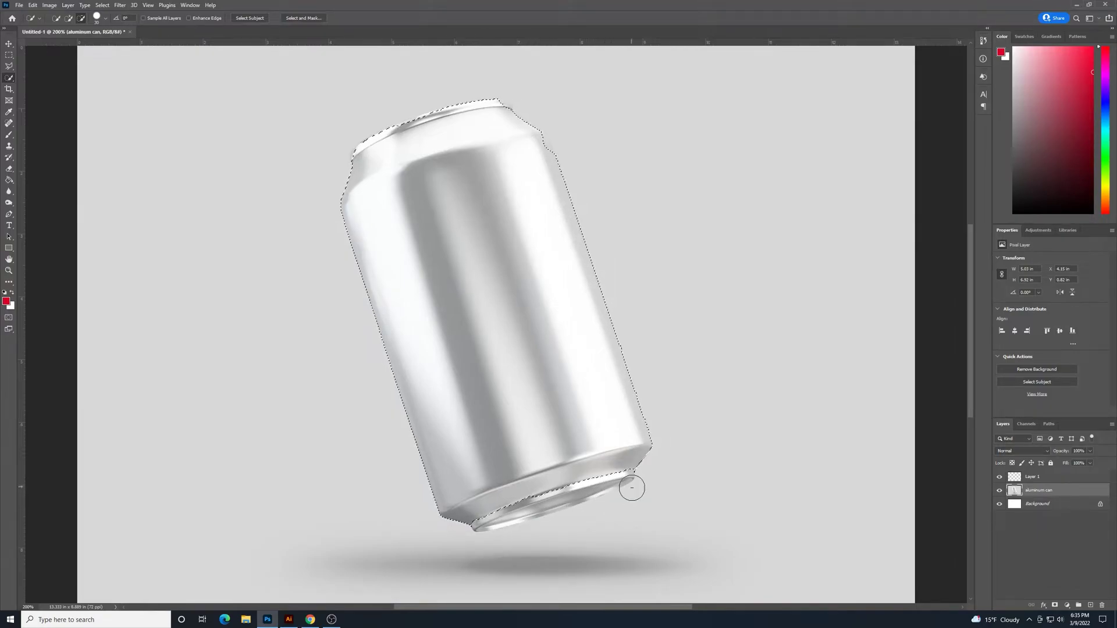
left_click(68, 18)
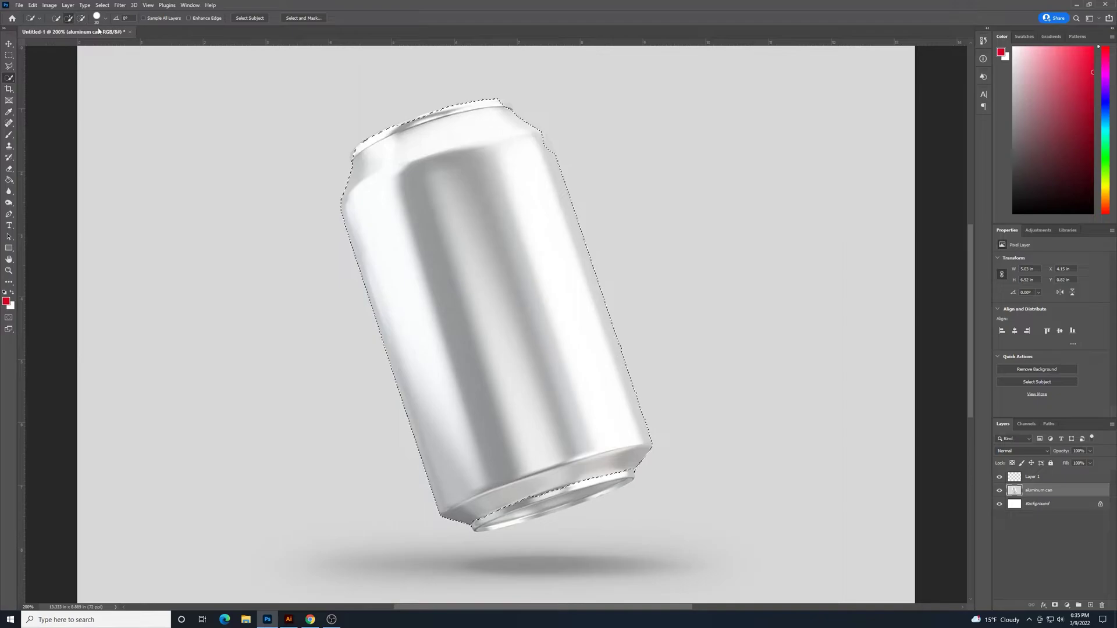
left_click(627, 456)
Trim the selection at the top rim, extend the upper-right corner, and trim near the bottom rim
left_click(82, 18)
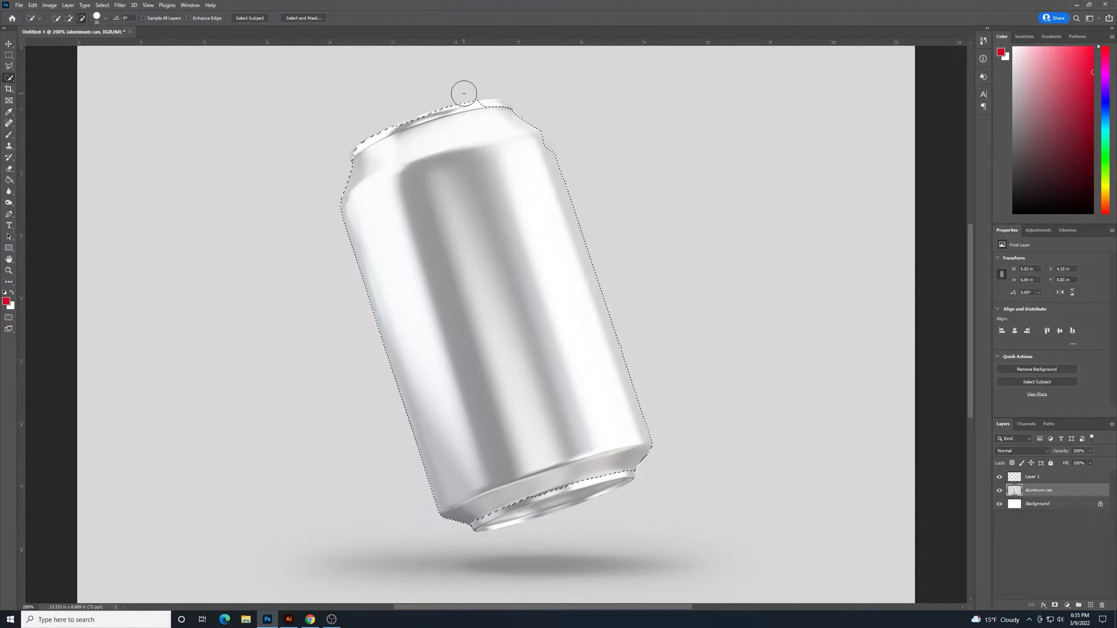
left_click_drag(432, 104, 407, 115)
left_click(69, 18)
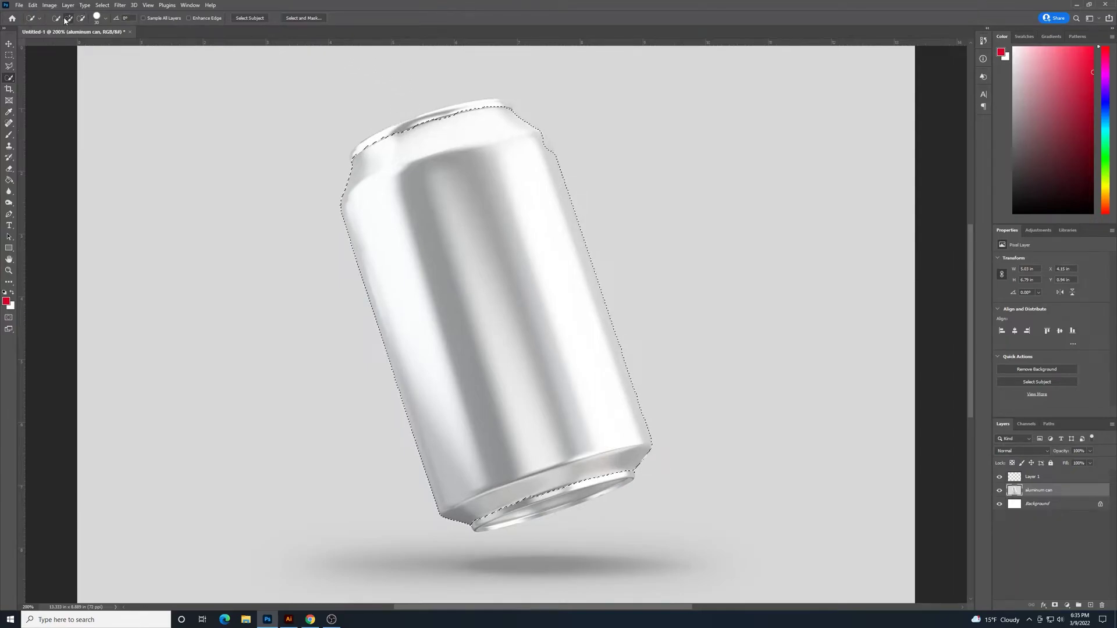
left_click(534, 146)
left_click(82, 18)
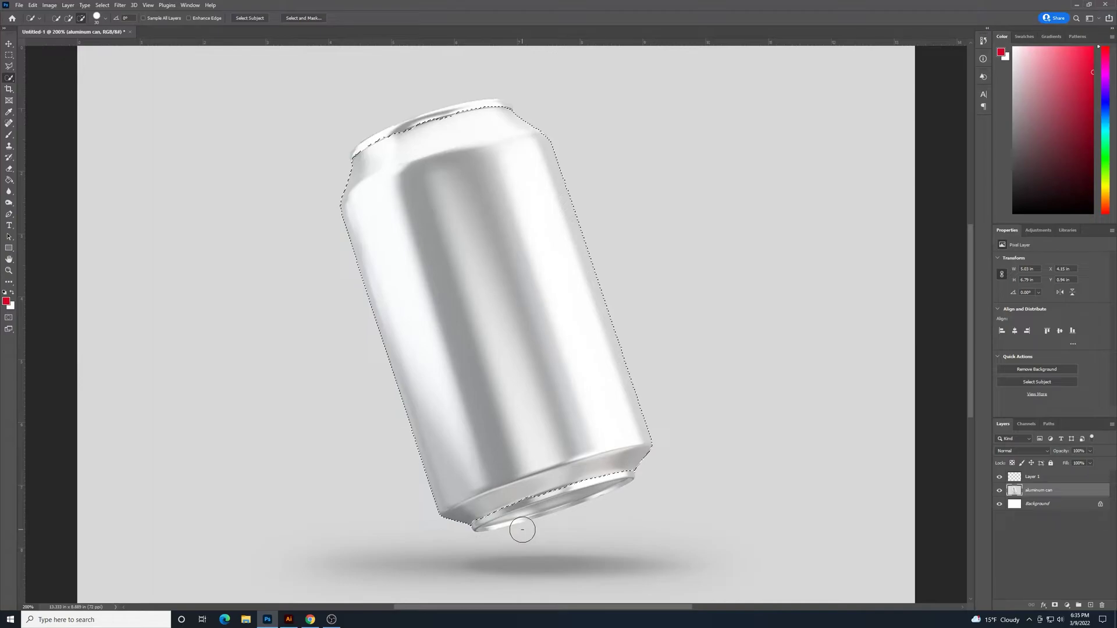
left_click(487, 532)
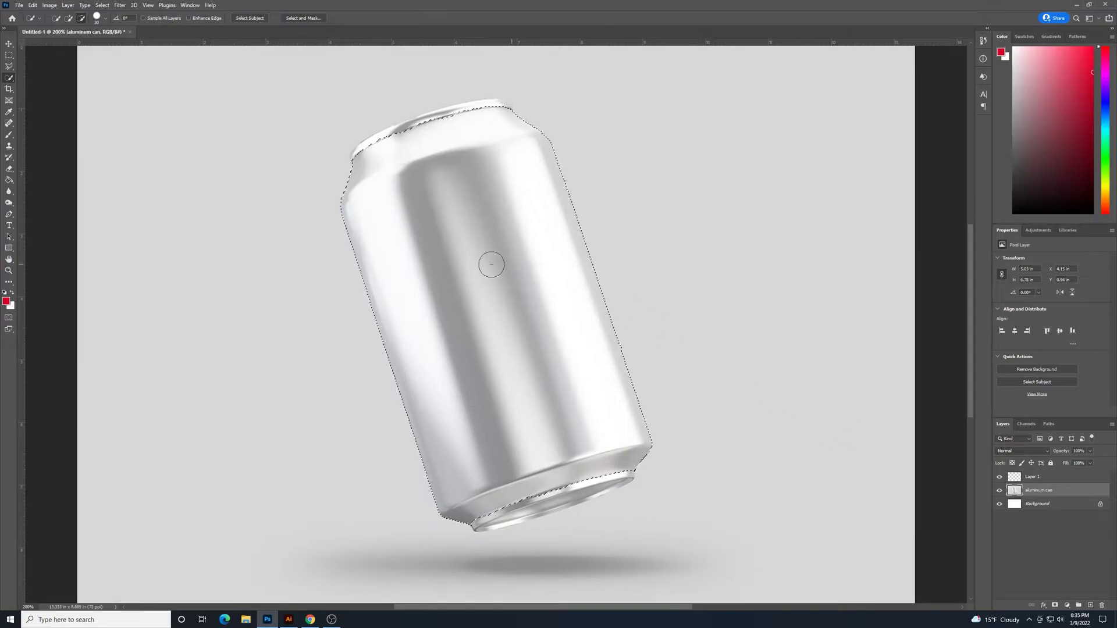
Fill the can selection with White on Layer 1, then deselect
left_click(1036, 476)
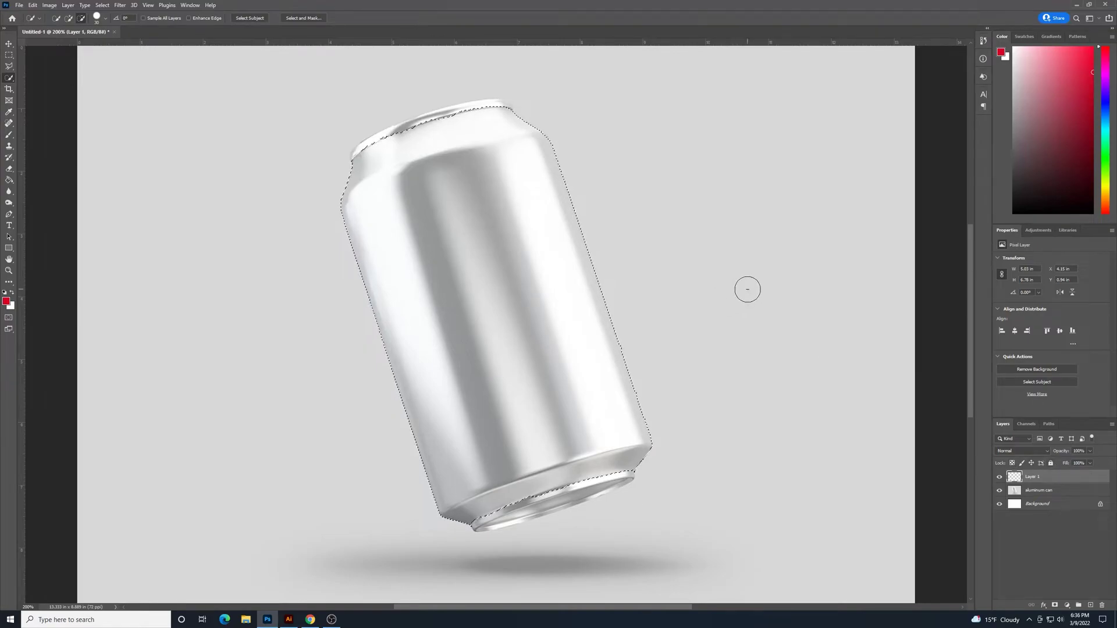
key("shift+F5")
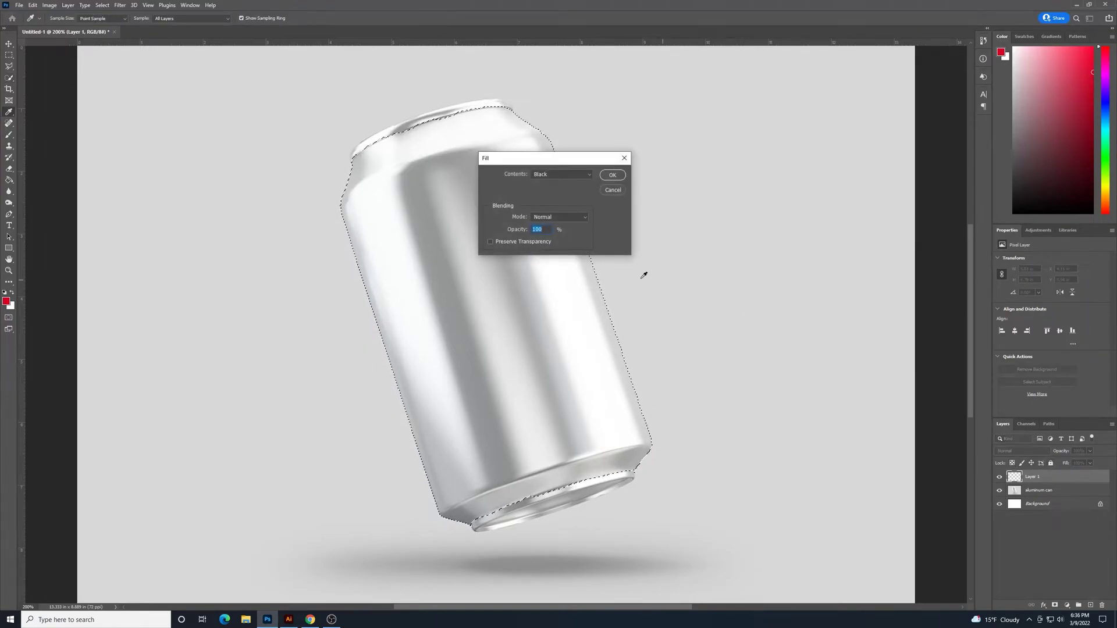
left_click(550, 174)
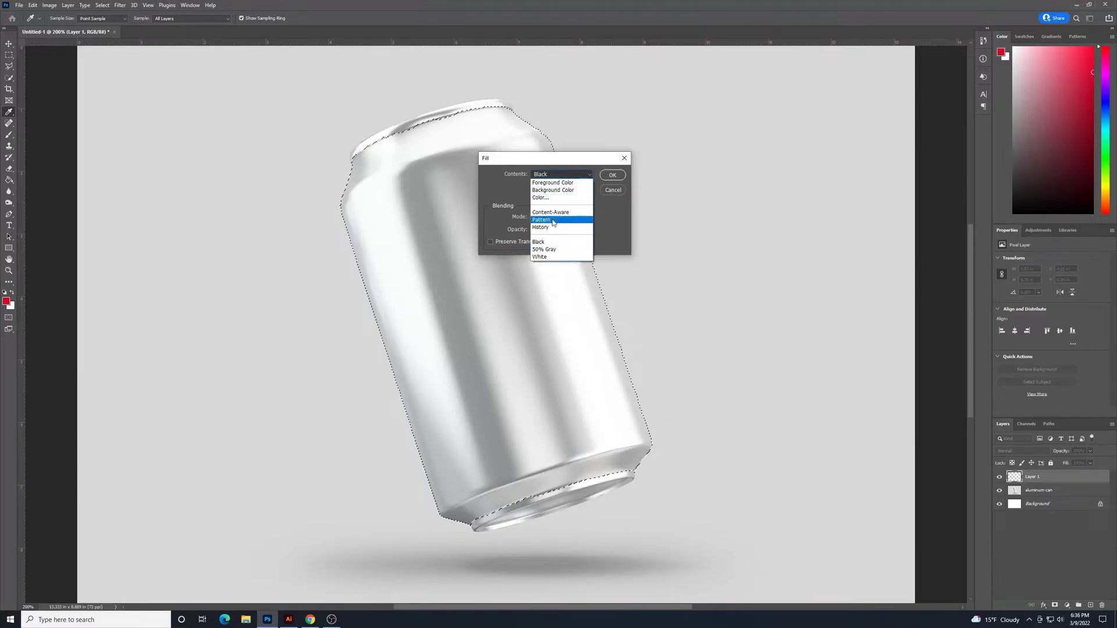
left_click(557, 259)
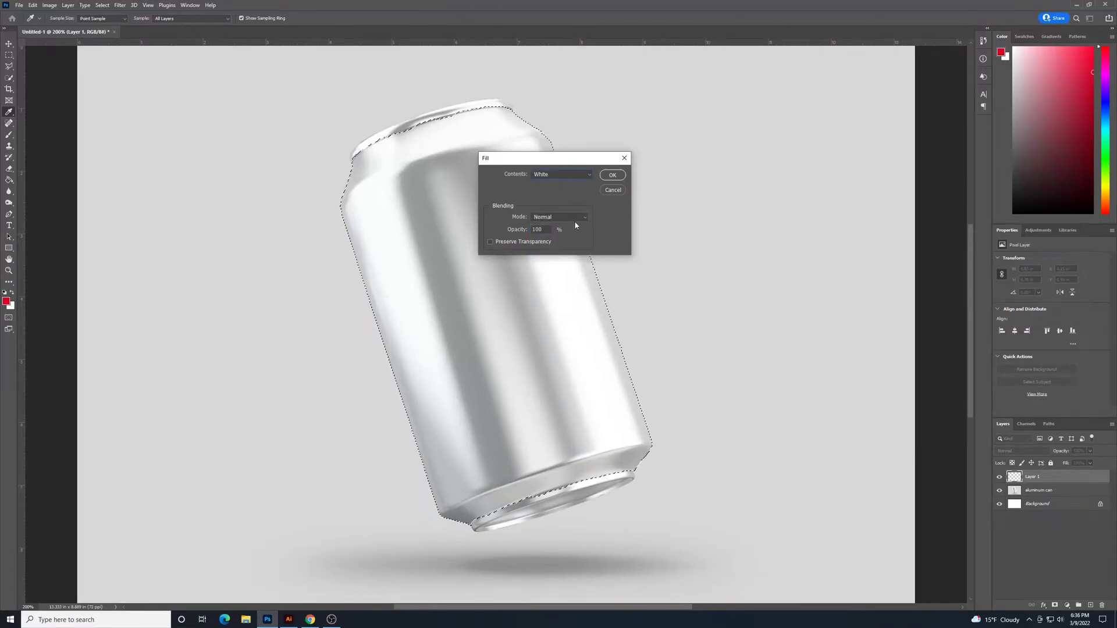
left_click(612, 175)
key("w")
key("ctrl+d")
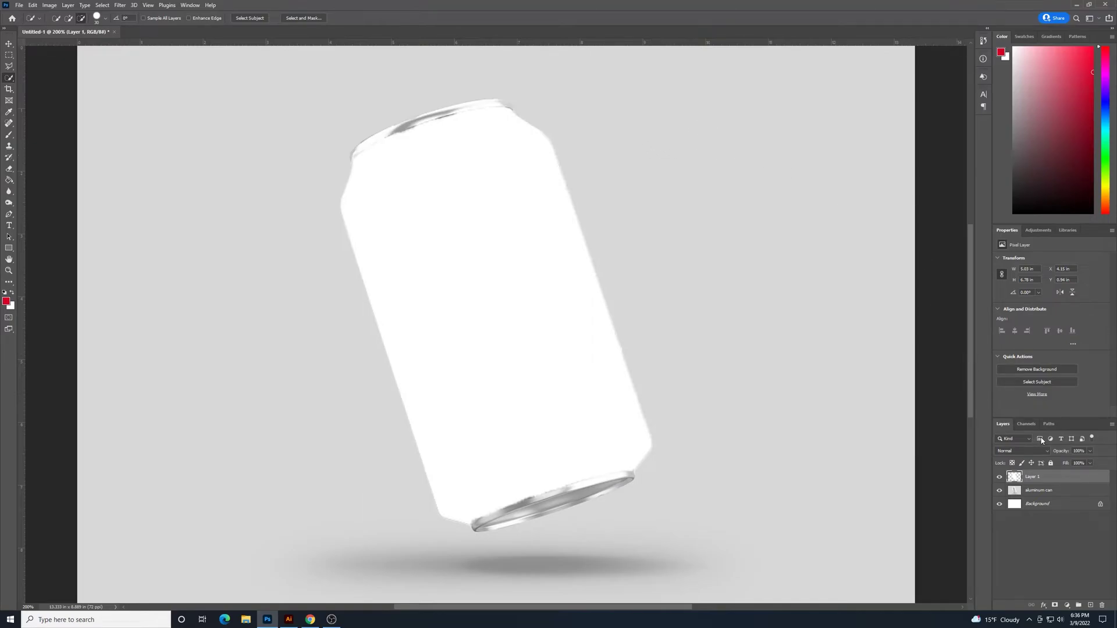
Set Layer 1's blend mode to Soft Light and zoom back out to 100%
left_click(1049, 452)
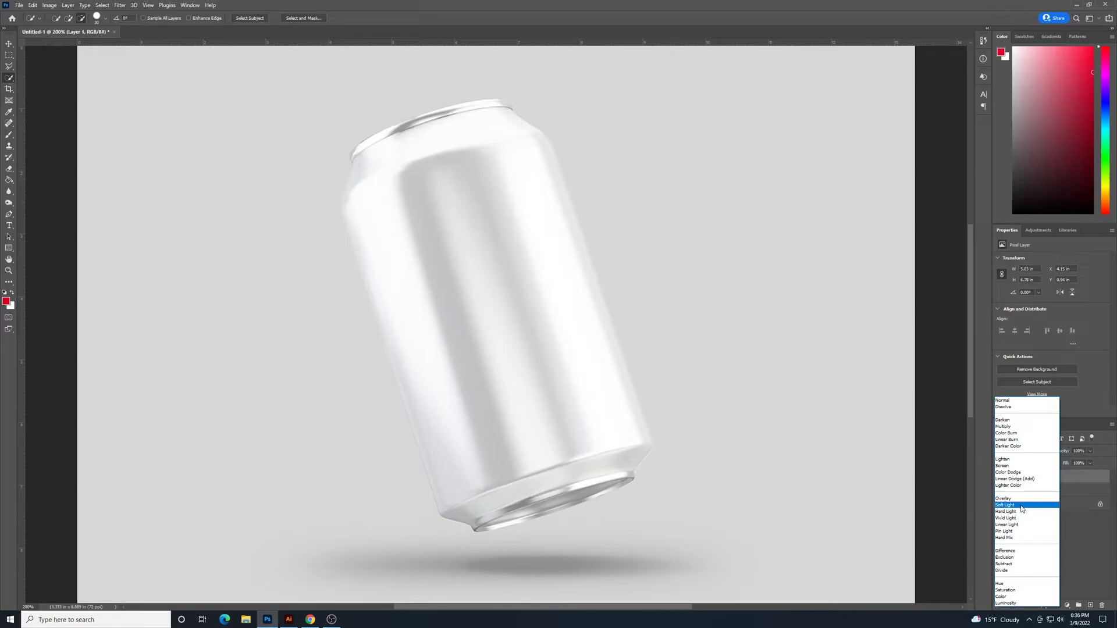
left_click(1021, 505)
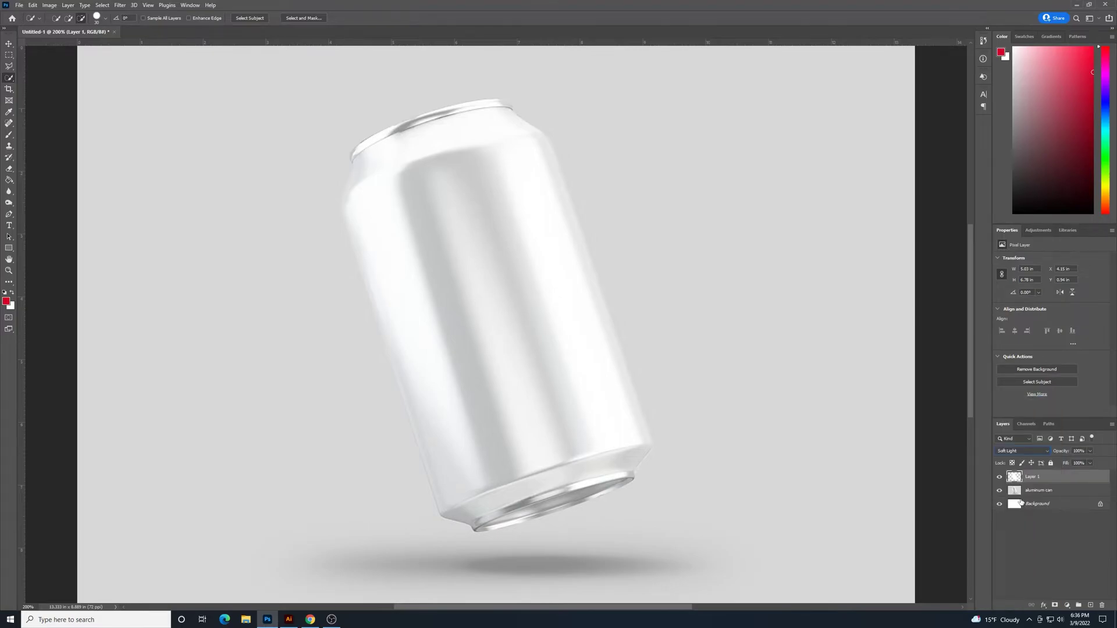
key("ctrl+minus")
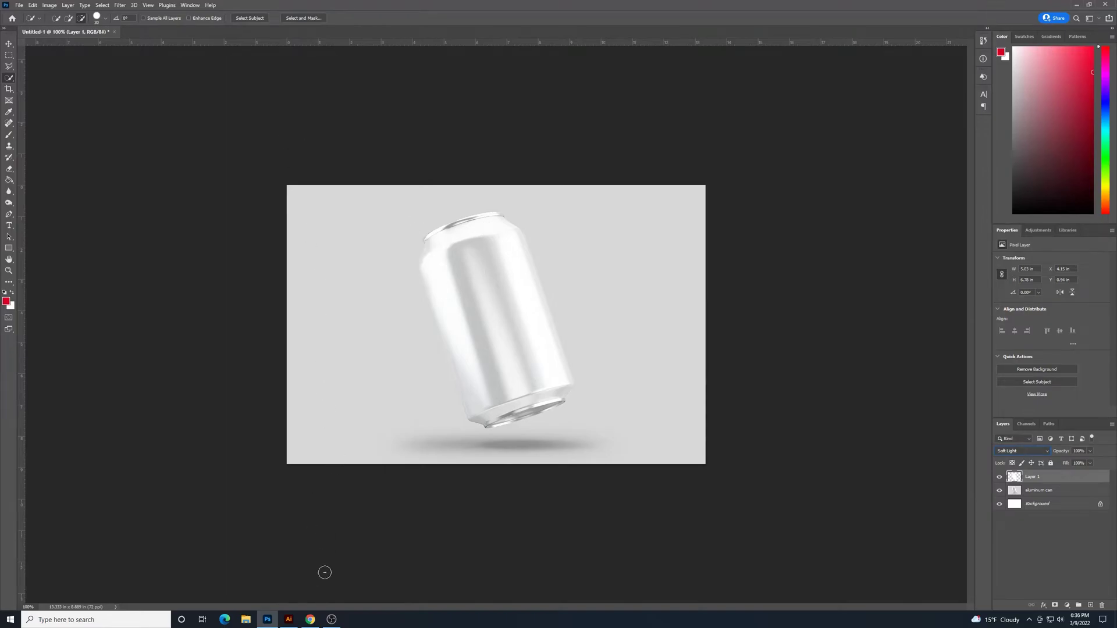
Select all the Diet Pepsi logo artwork in Illustrator with the Selection tool, then minimize Illustrator
mouse_move(289, 619)
left_click(285, 578)
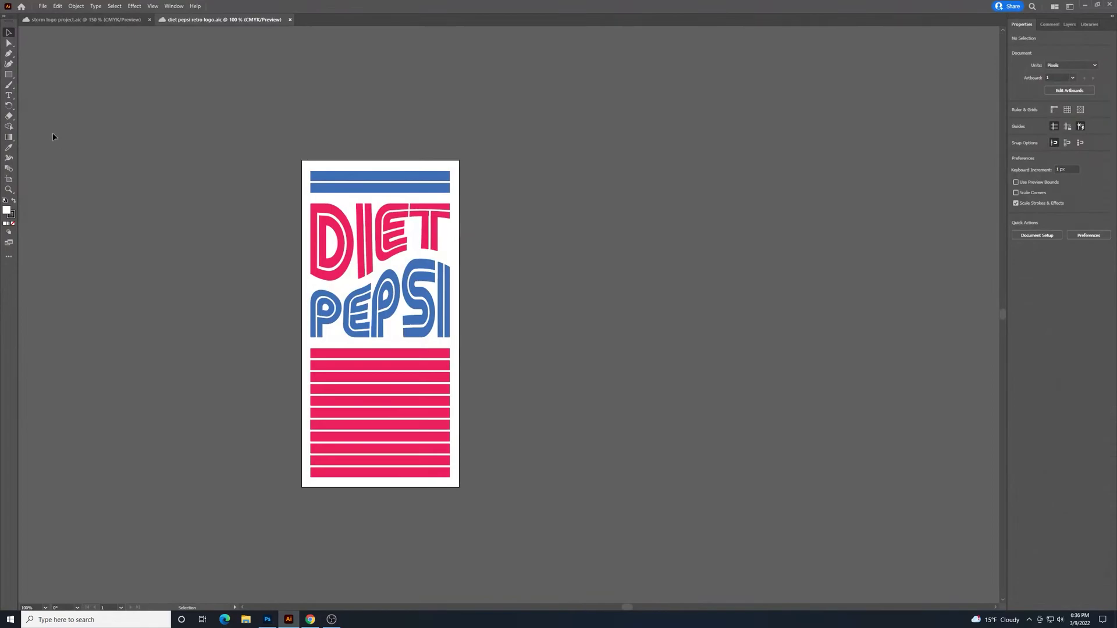
key("a")
key("ctrl+a")
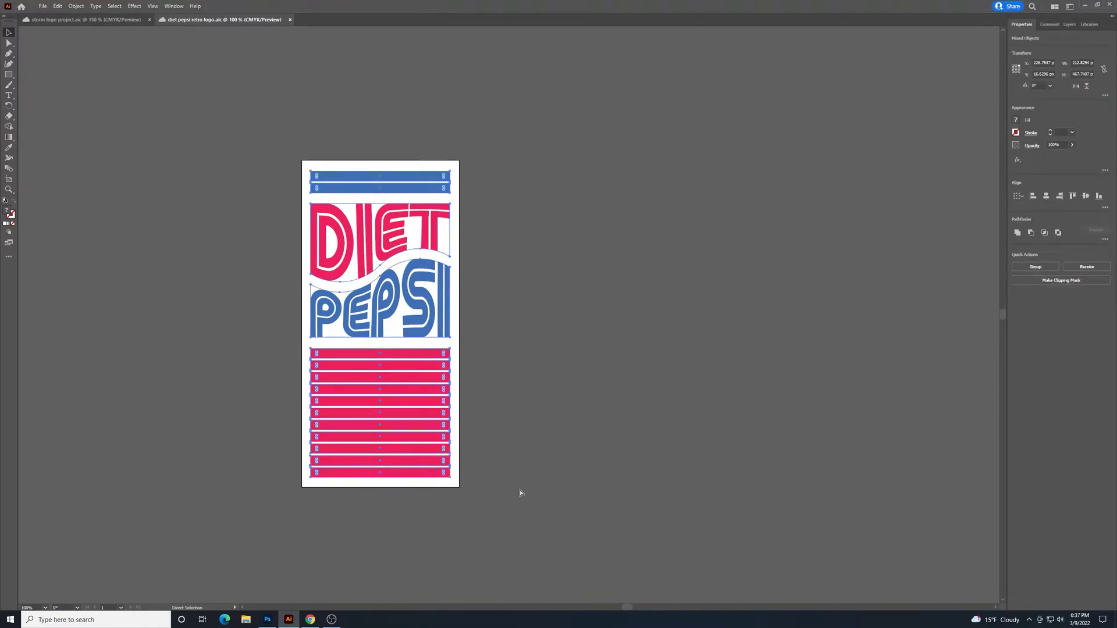
key("v")
left_click(1086, 6)
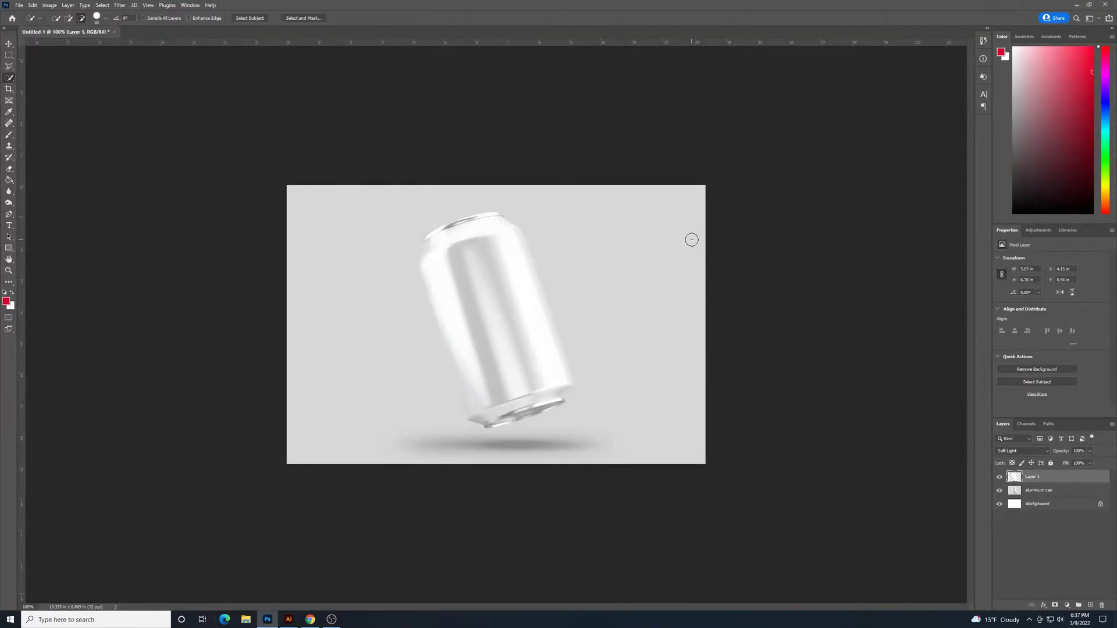
Paste the Diet Pepsi logo into the mockup as a Smart Object
left_click(8, 44)
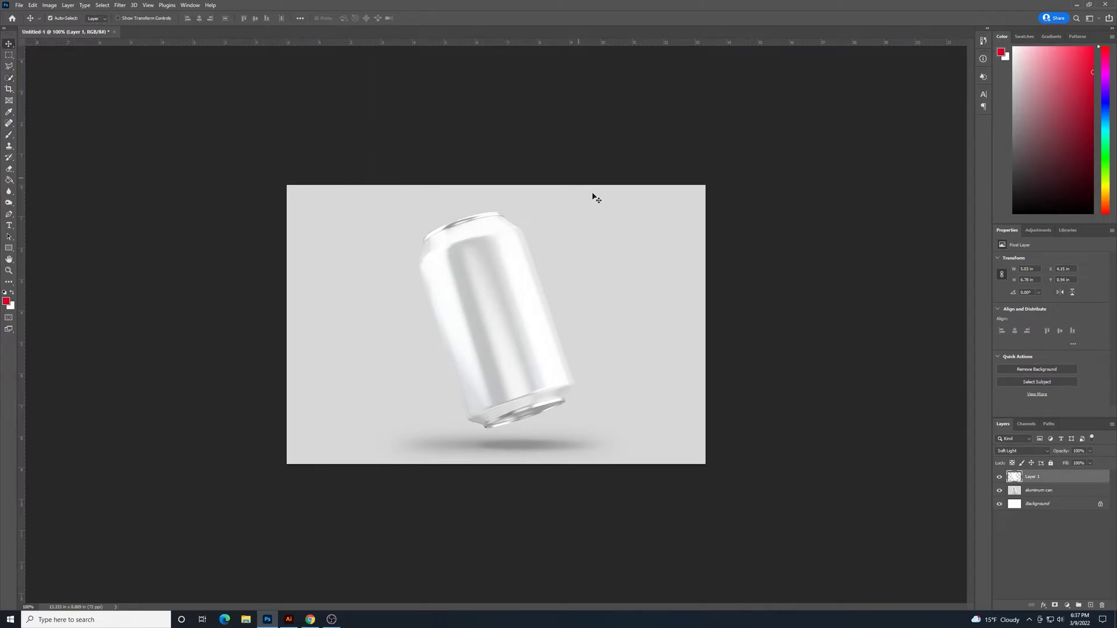
key("ctrl")
key("ctrl+v")
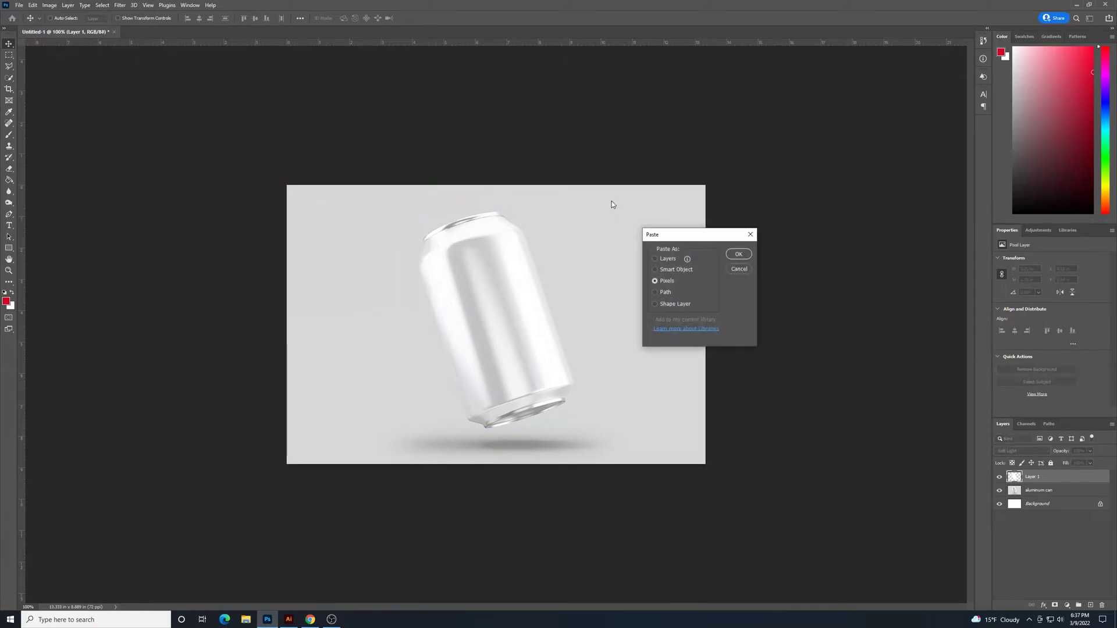
left_click(663, 271)
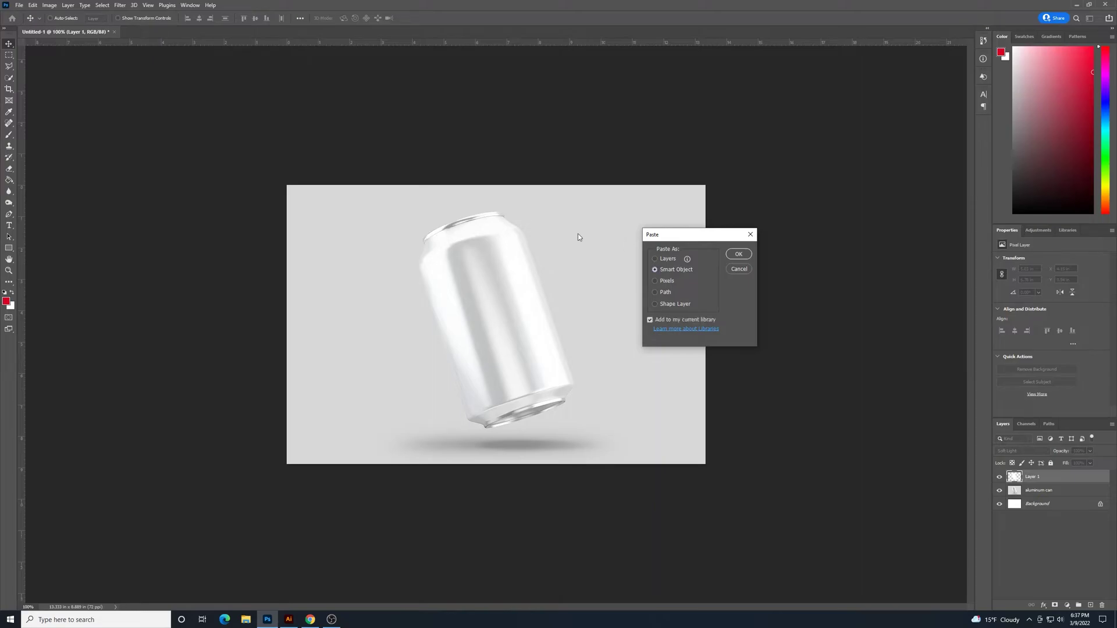
left_click(741, 254)
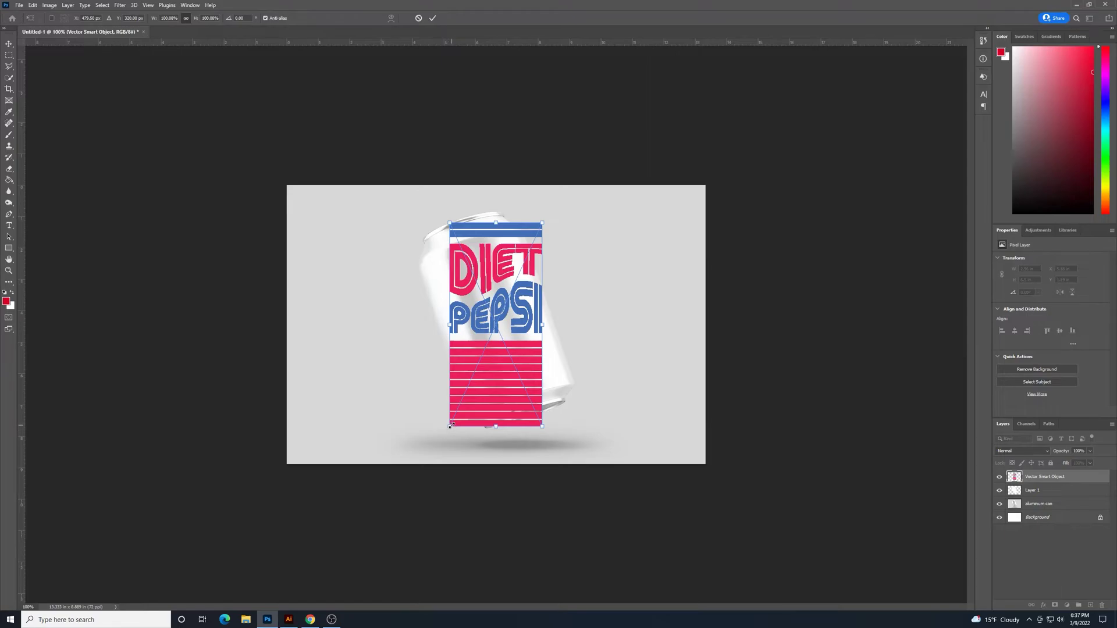
Scale the logo to about 78% to fit across the can's front and commit
left_click_drag(450, 428, 492, 405)
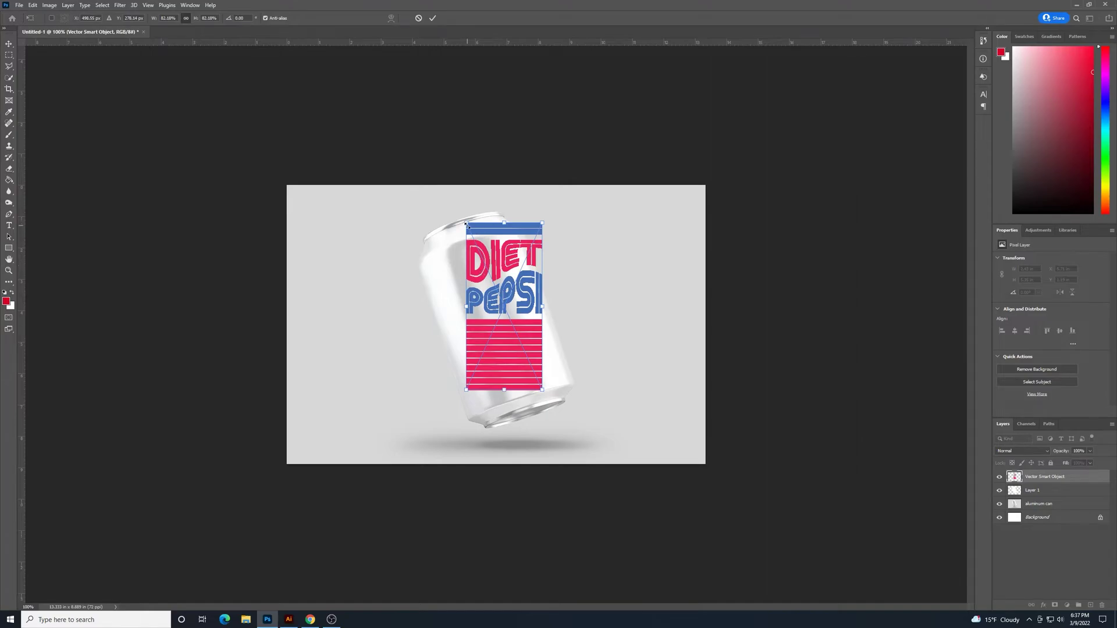
left_click_drag(466, 225, 470, 233)
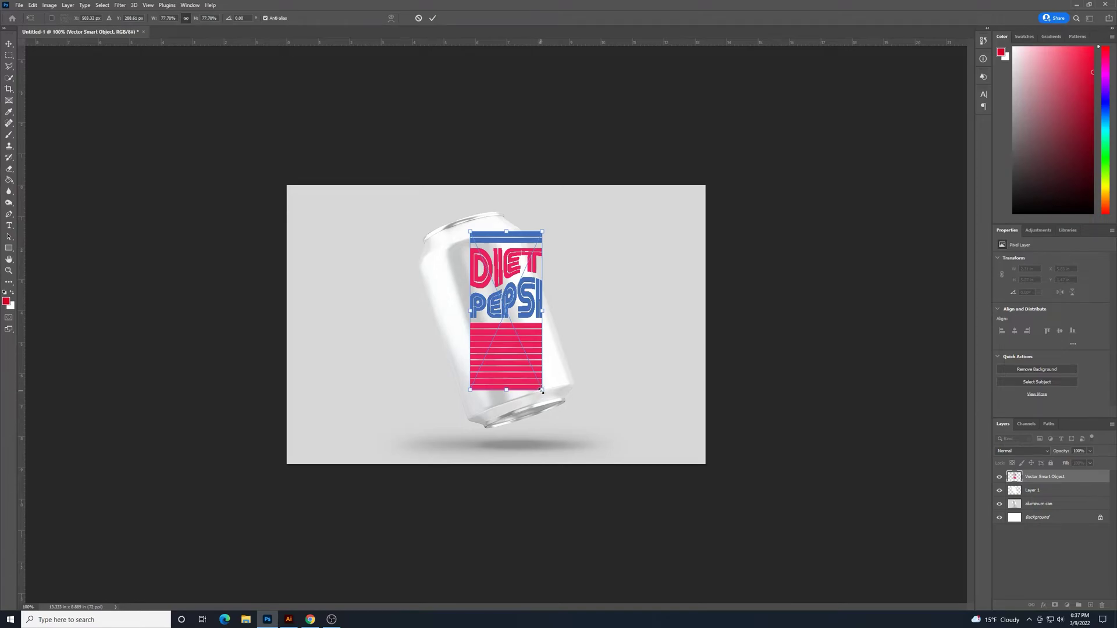
left_click_drag(541, 391, 543, 392)
key("Return")
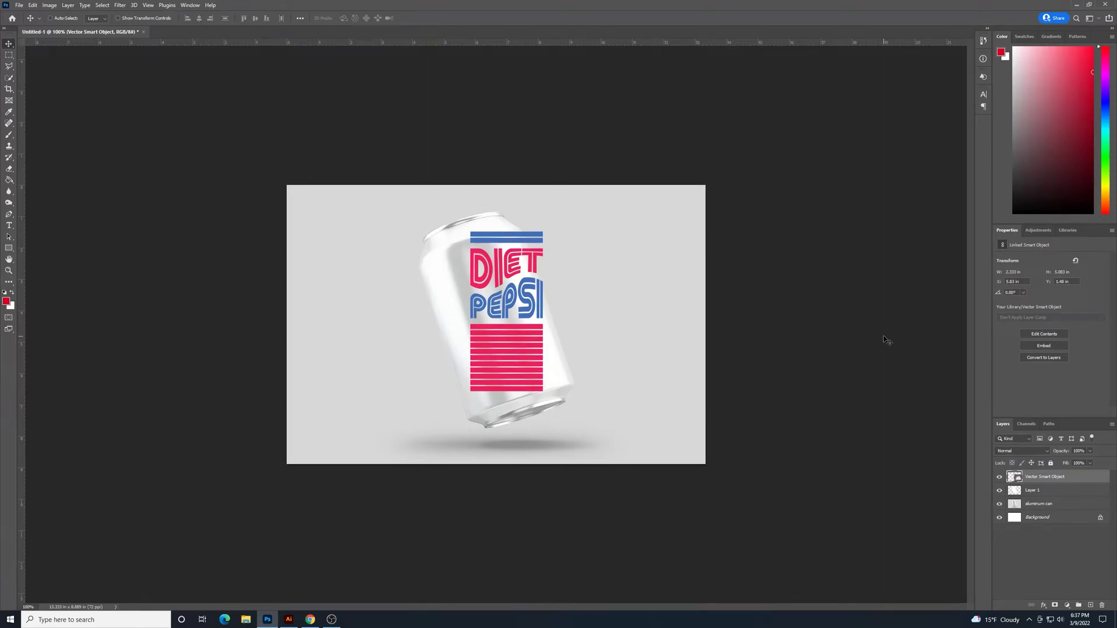
key("ctrl+t")
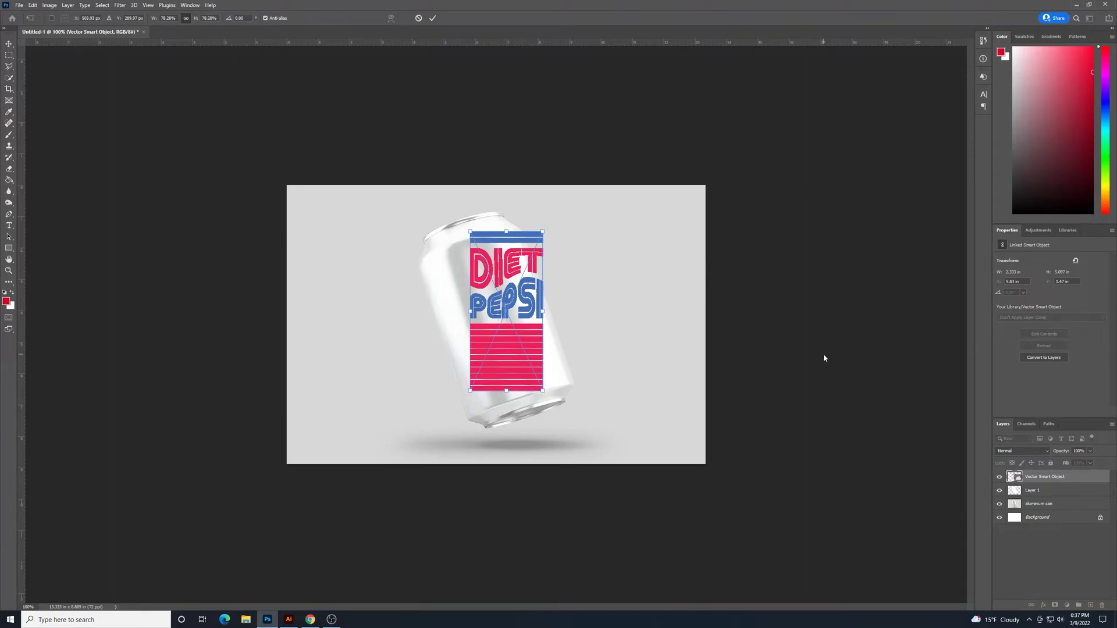
key("Return")
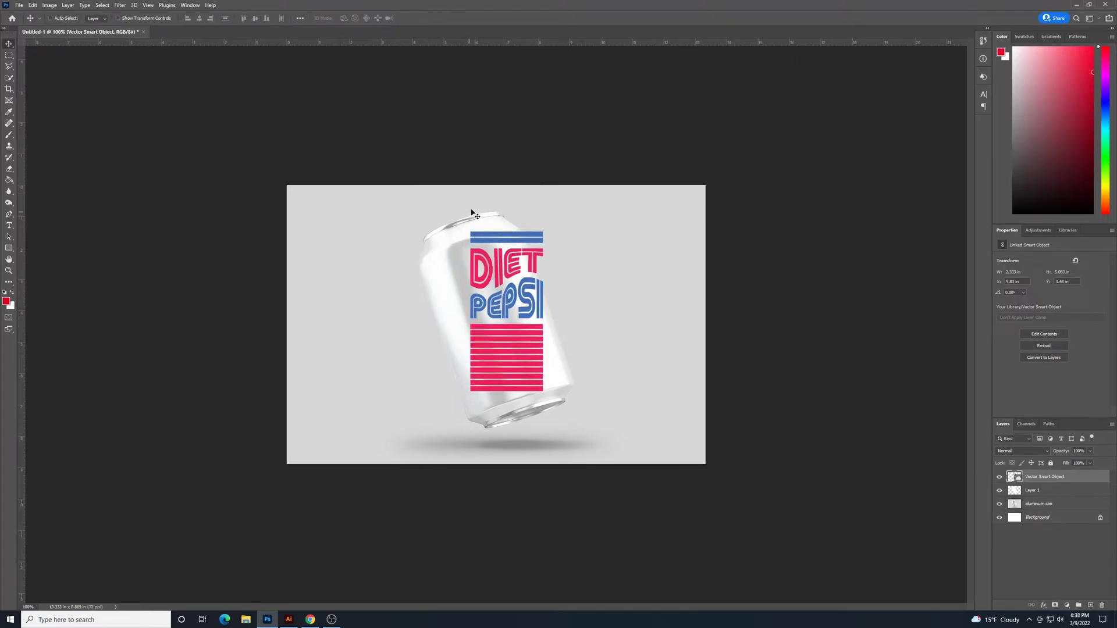
Embed the linked Vector Smart Object logo layer and zoom in to 200%
right_click(1082, 477)
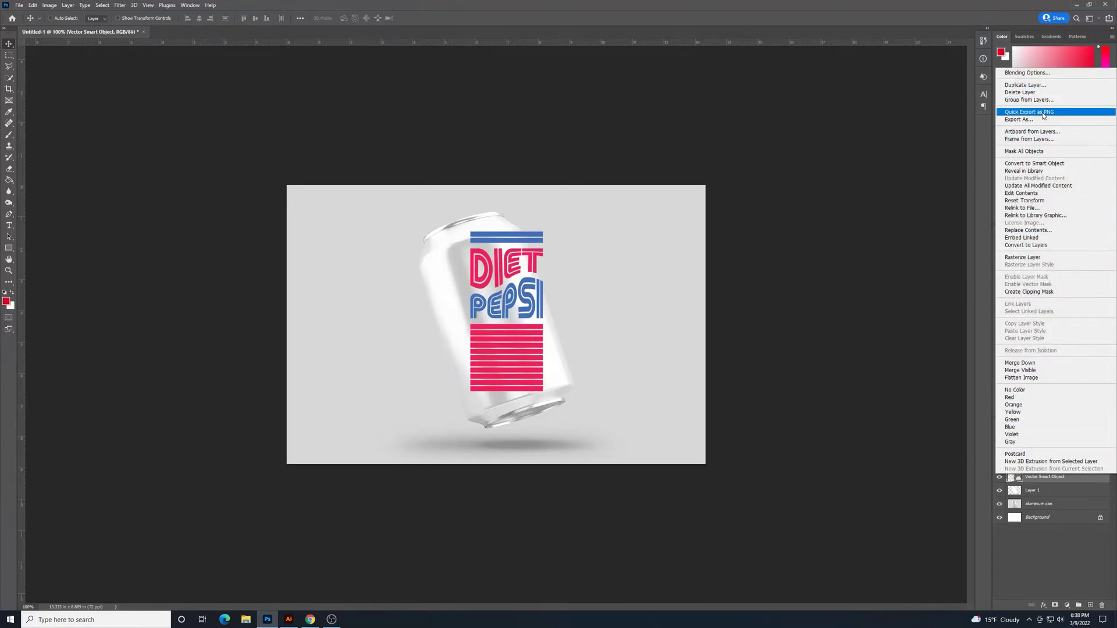
left_click(1049, 165)
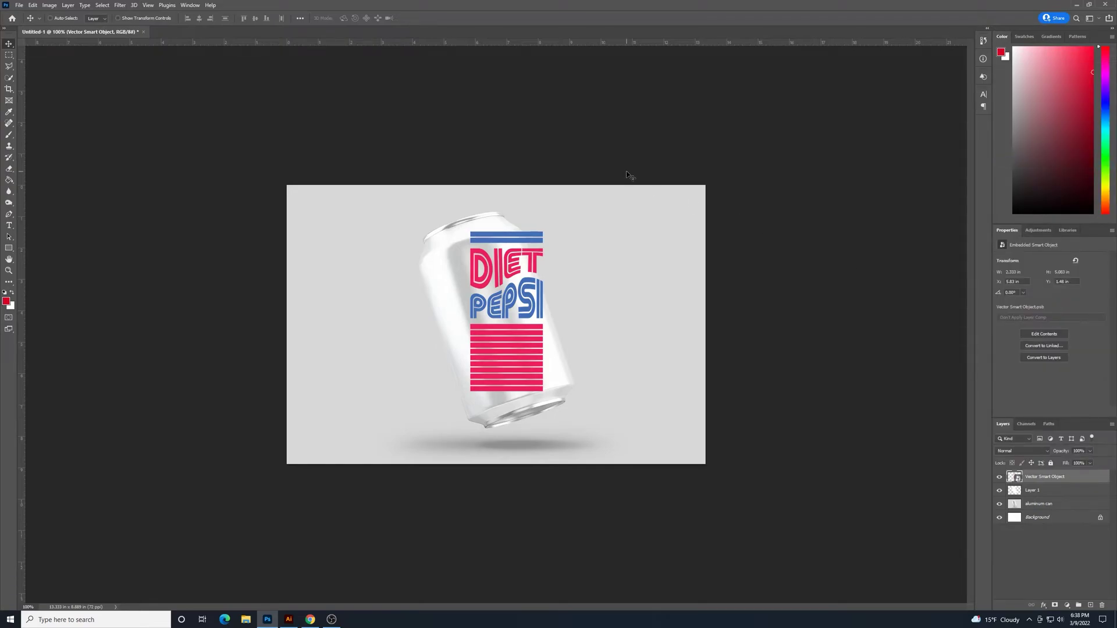
key("ctrl+plus")
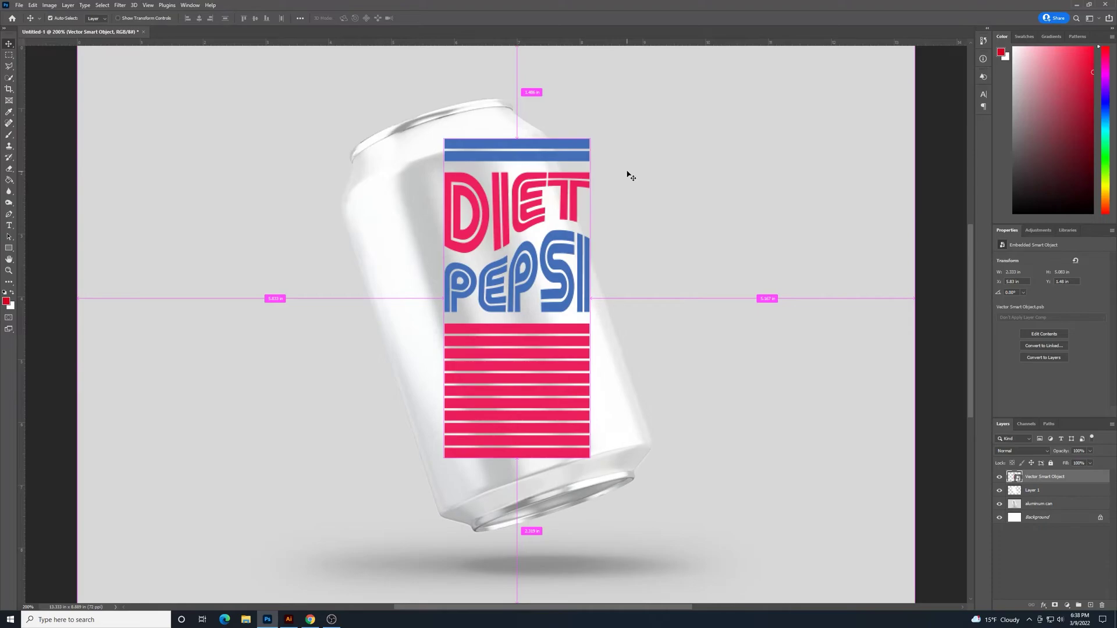
Free-transform the DIET PEPSI label, rotating it to about -18.9° and shifting it down-left onto the can
key("ctrl+t")
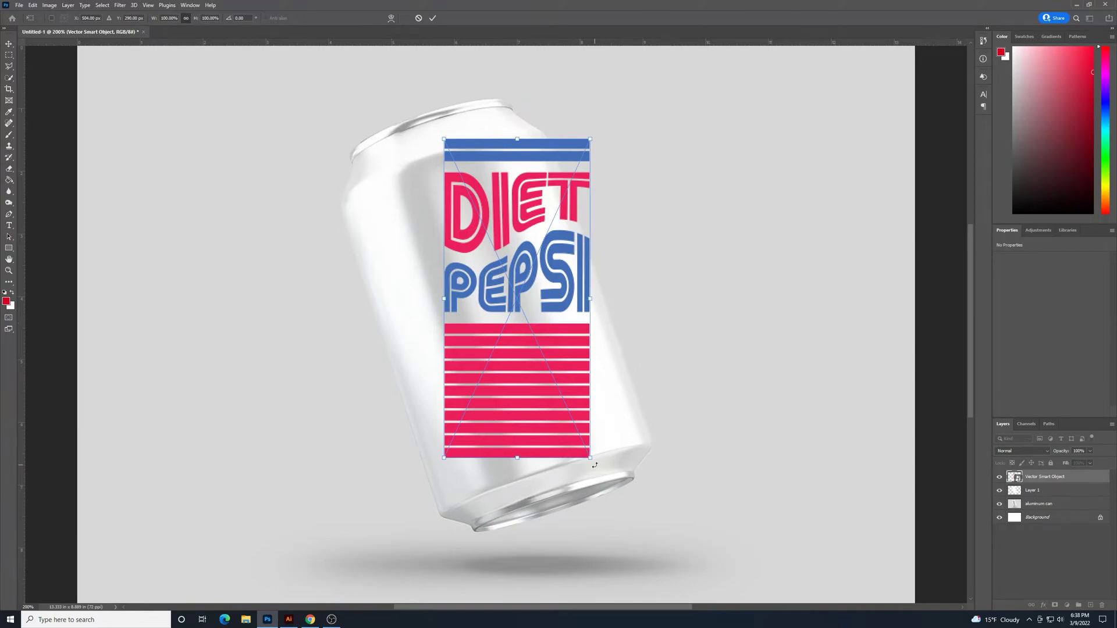
left_click_drag(595, 464, 656, 450)
left_click_drag(558, 389, 548, 402)
left_click_drag(533, 140, 532, 136)
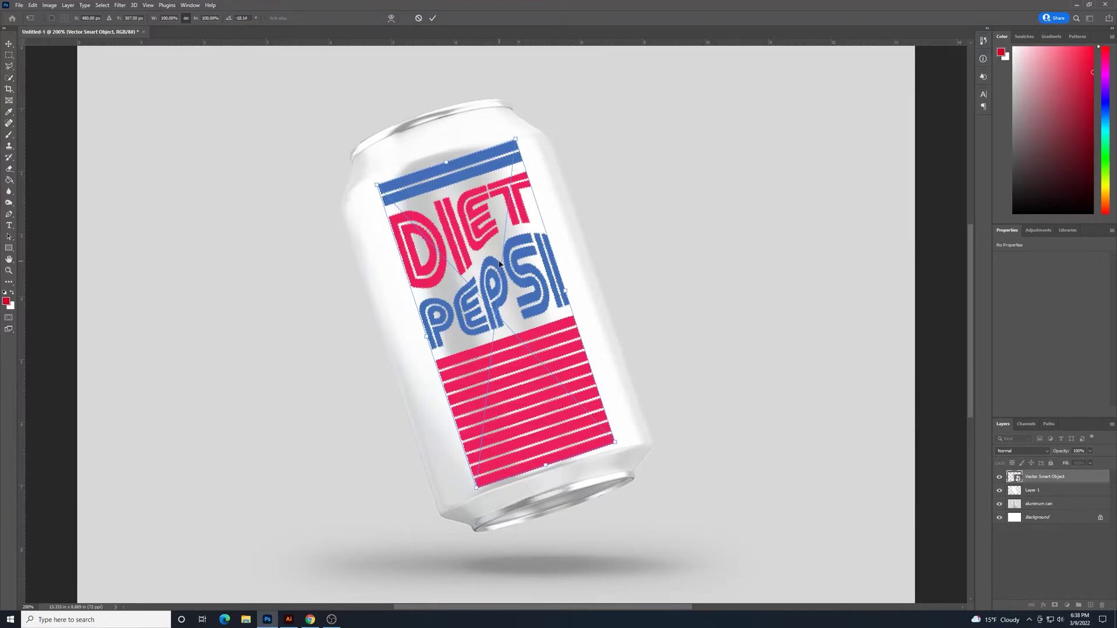
left_click_drag(504, 259, 497, 260)
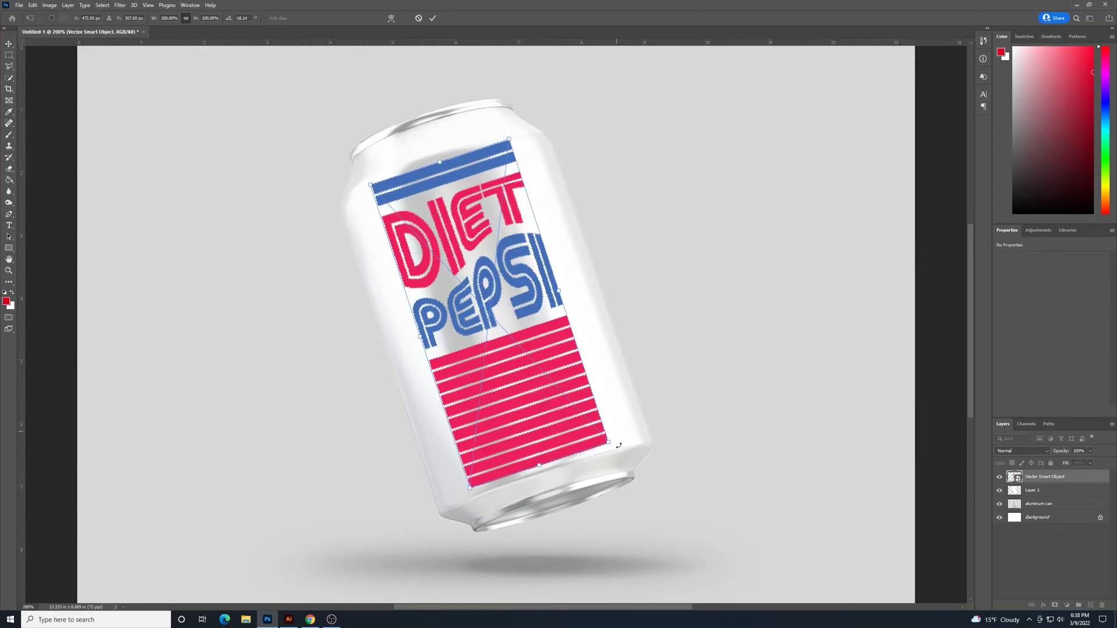
left_click_drag(618, 446, 621, 444)
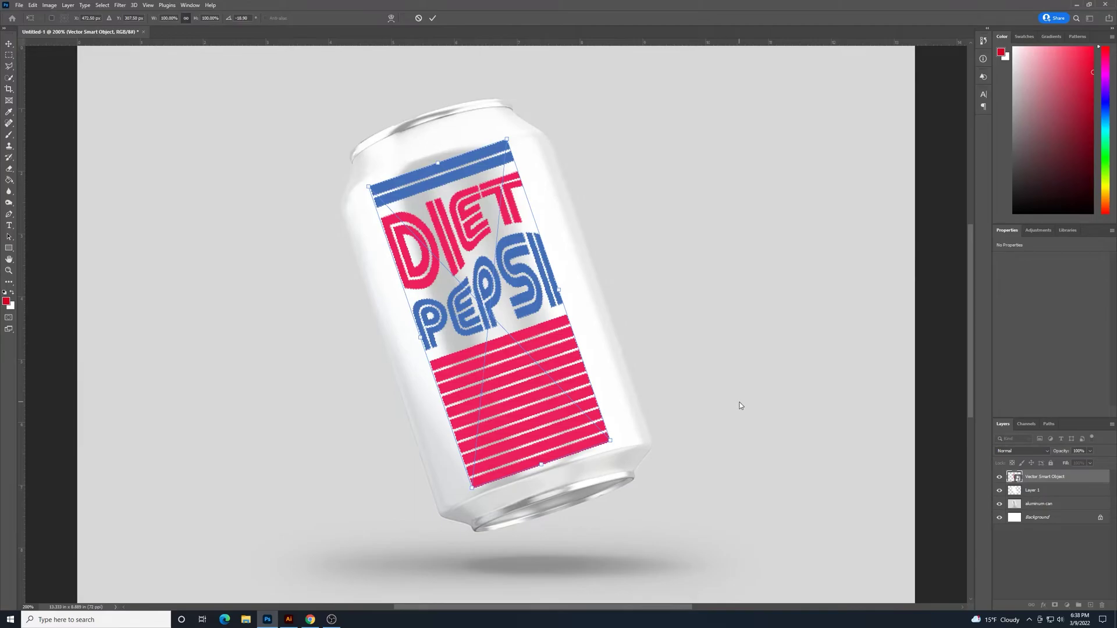
key("ctrl+minus")
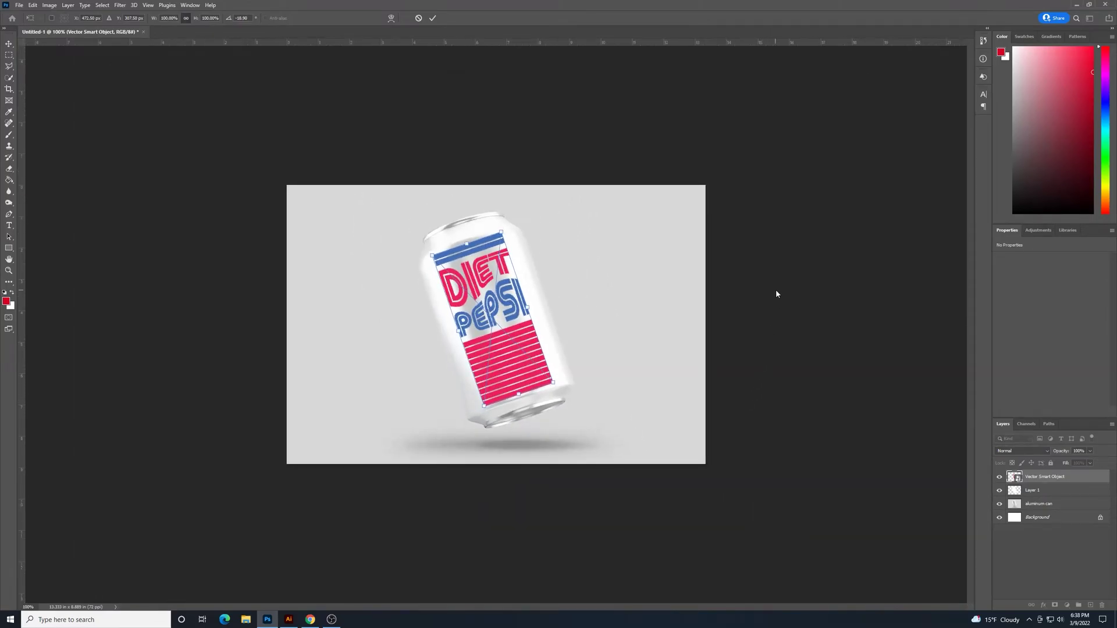
Apply an Arch warp to the label and reduce its bend to about 6.2%
key("ctrl+plus")
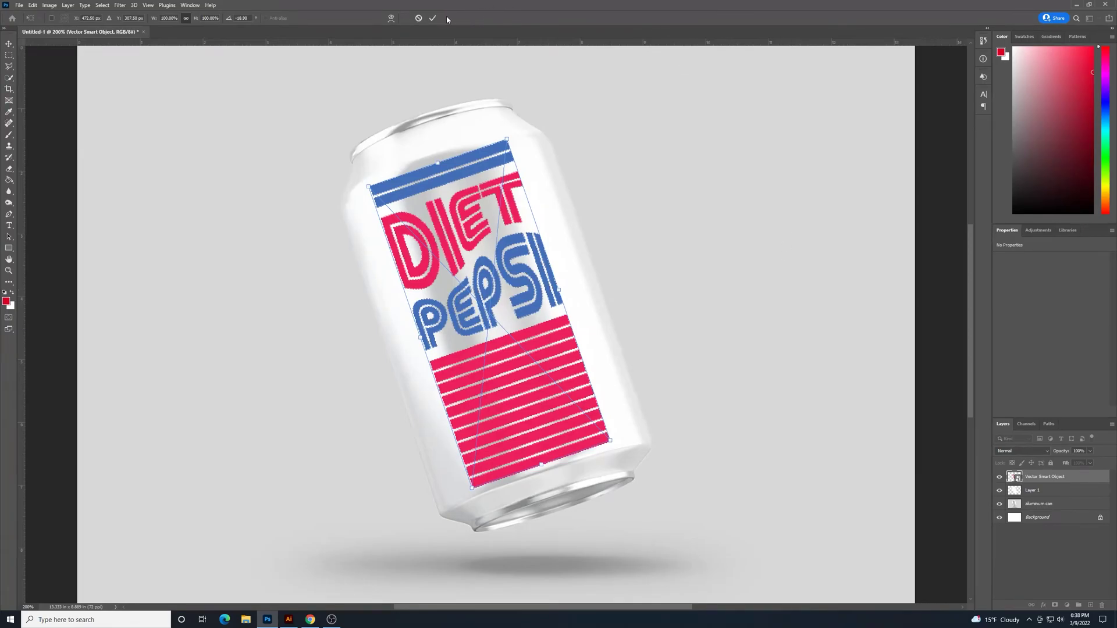
left_click(392, 18)
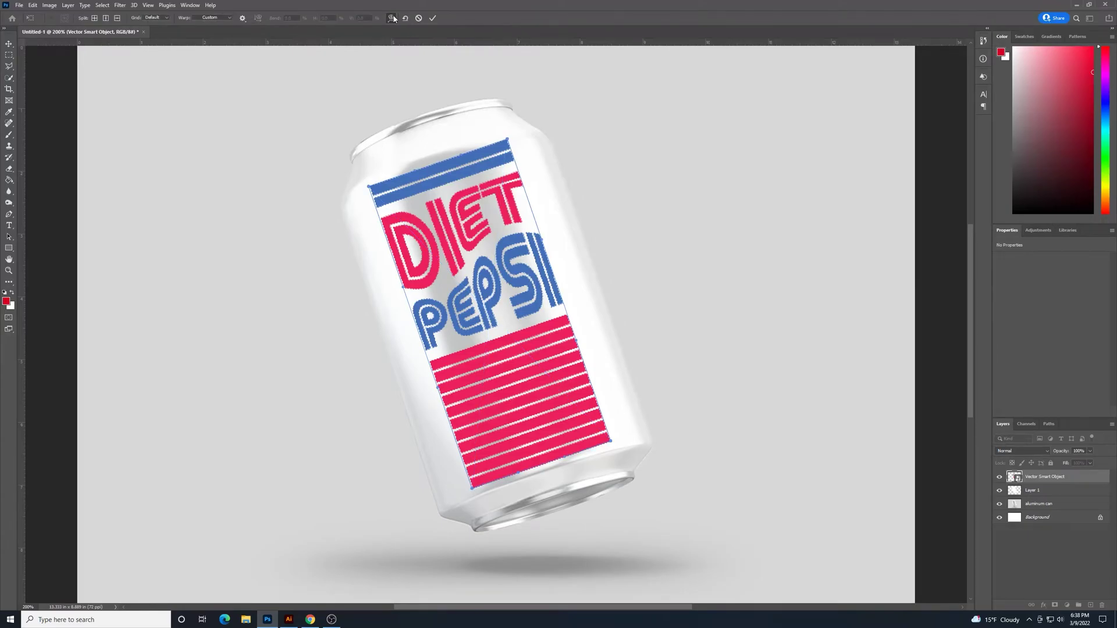
left_click(231, 18)
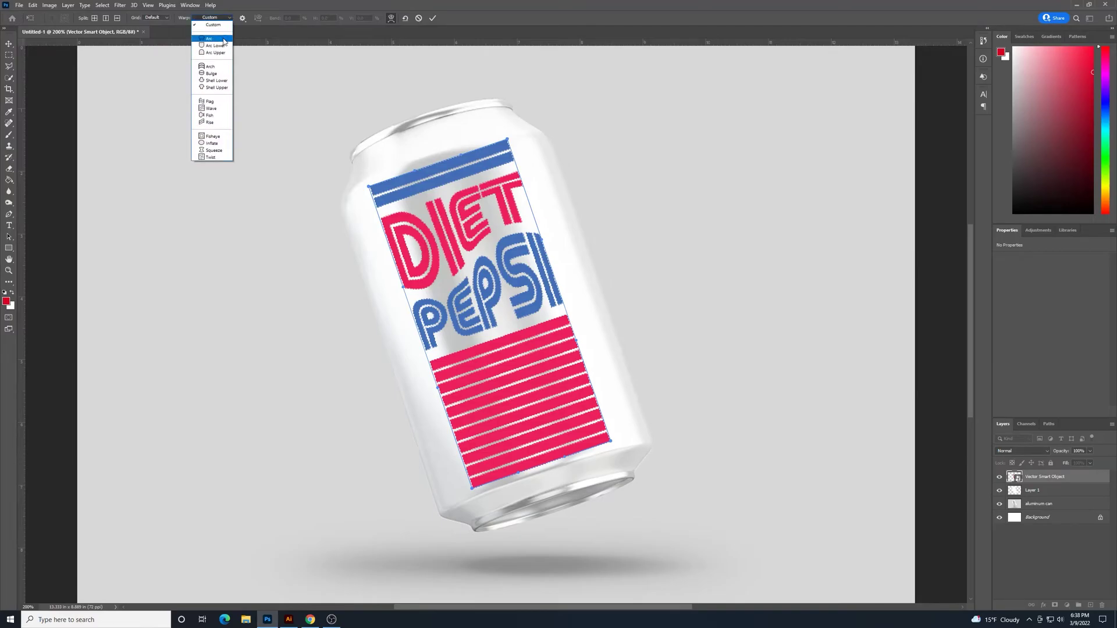
left_click(210, 66)
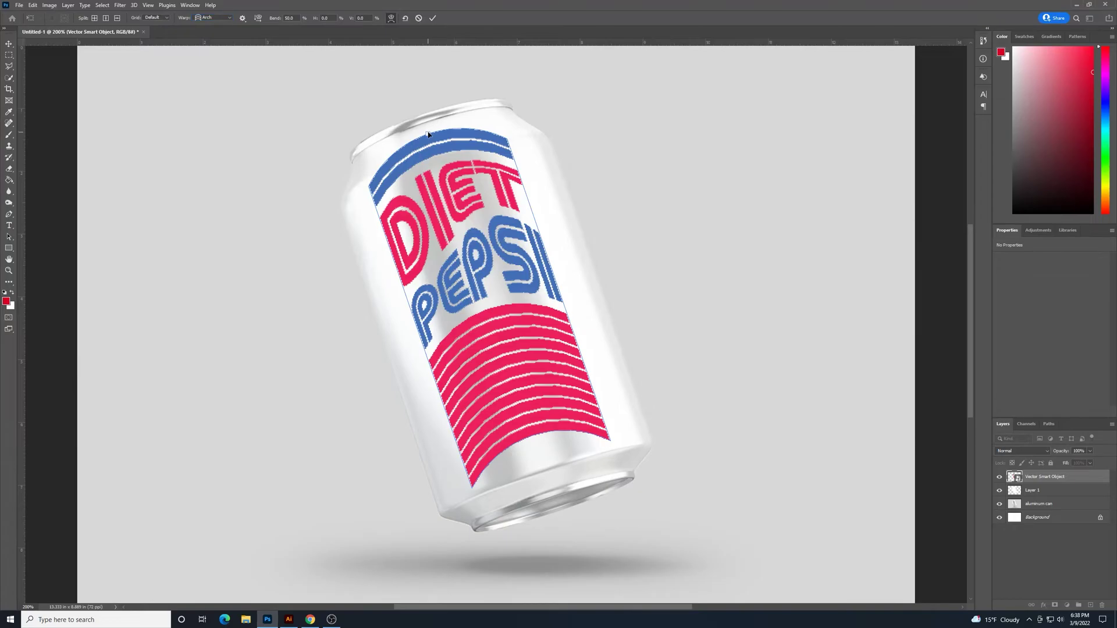
left_click_drag(428, 134, 440, 157)
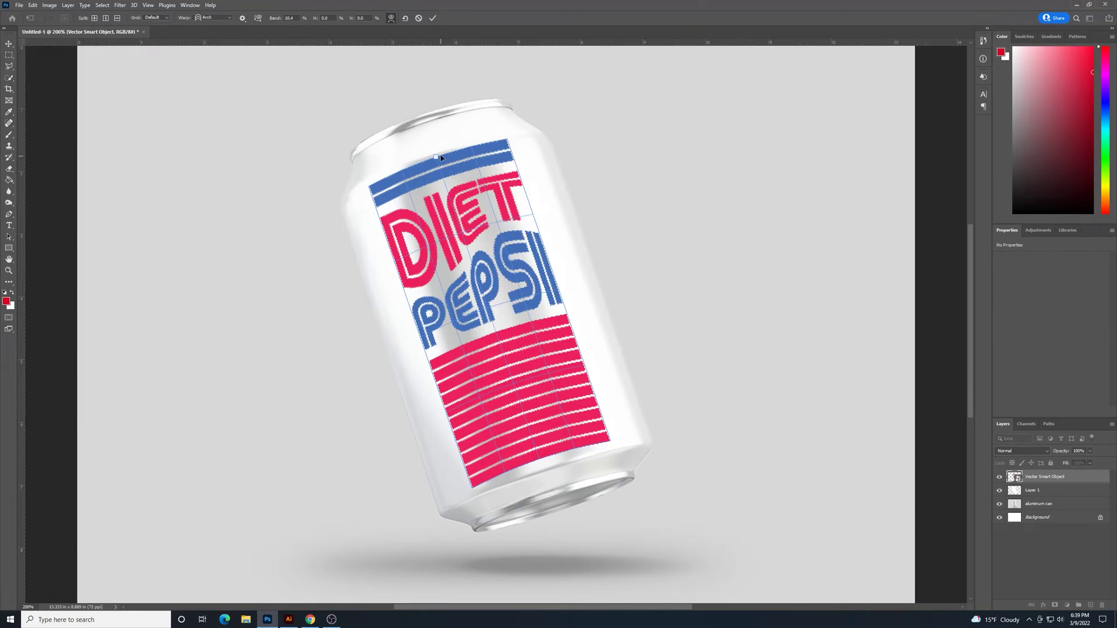
left_click_drag(440, 157, 442, 159)
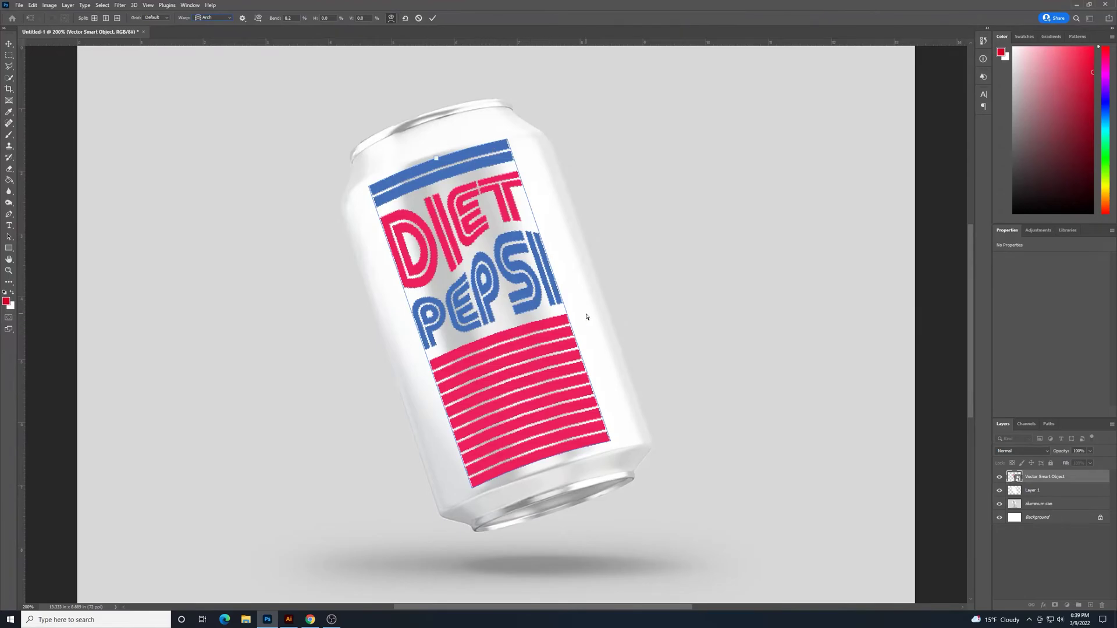
Switch the warp to Custom and pull the label's top corners and bottom edge to follow the can's curve
left_click(230, 21)
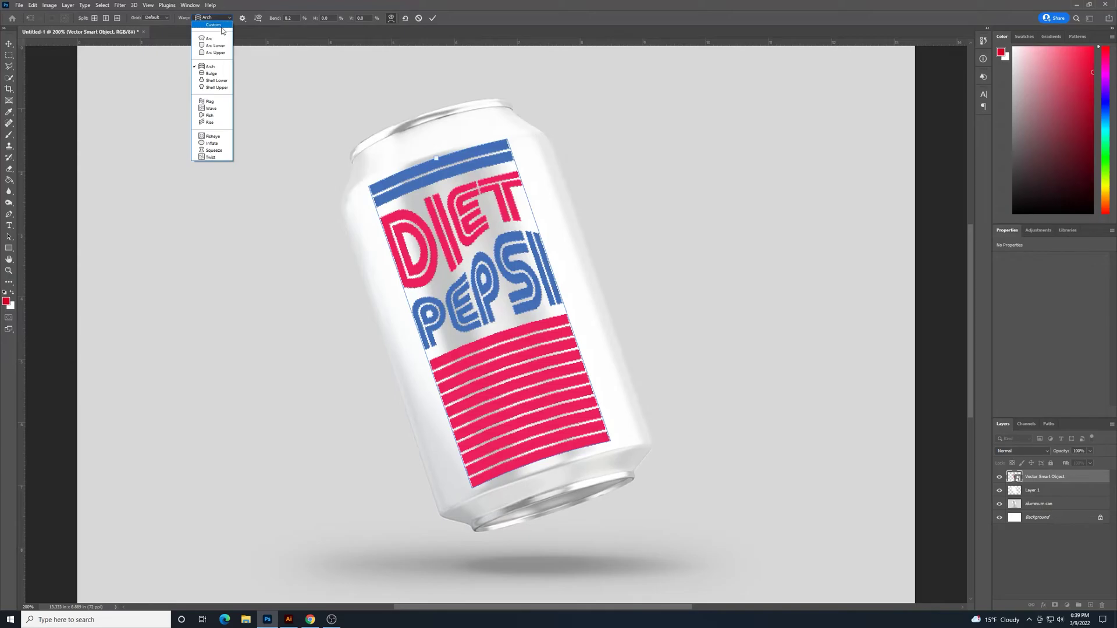
left_click(221, 26)
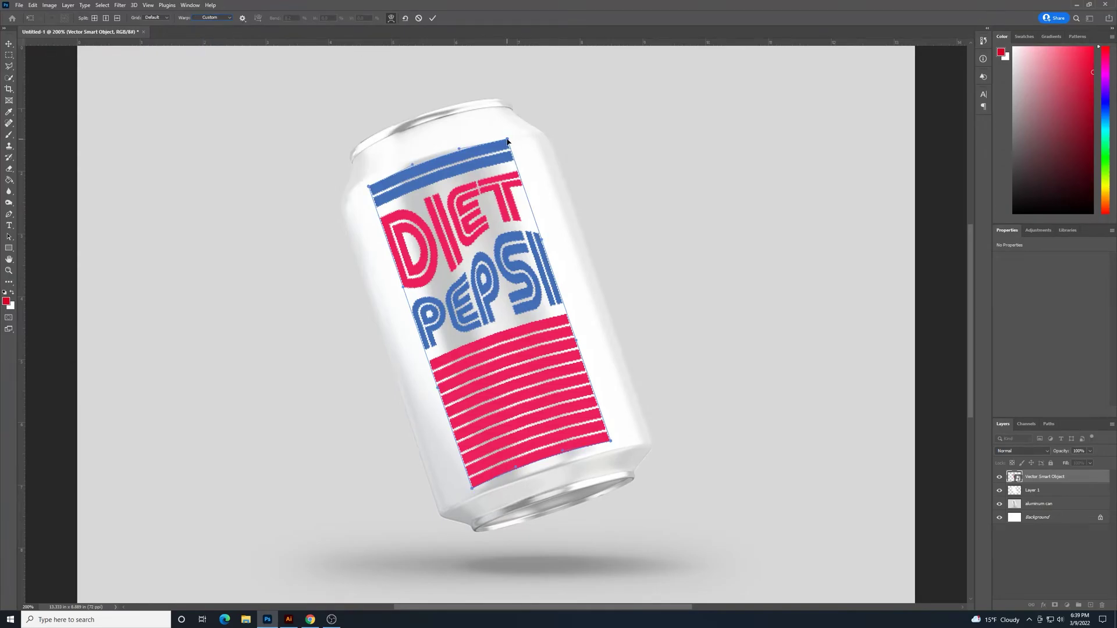
left_click_drag(506, 140, 508, 144)
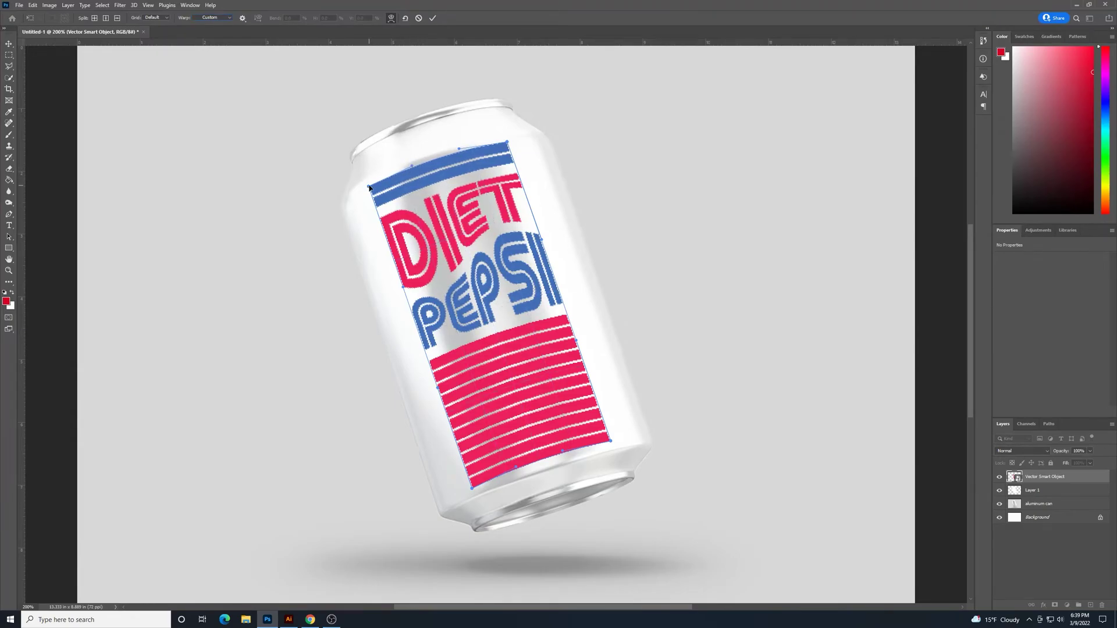
left_click_drag(369, 188, 368, 187)
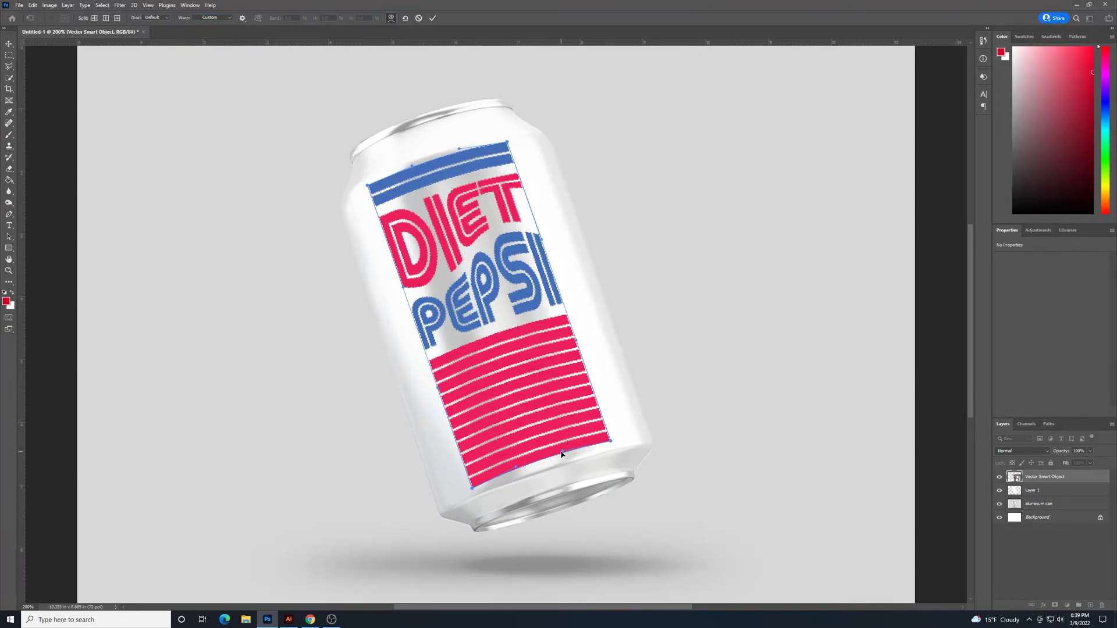
left_click_drag(561, 454, 562, 457)
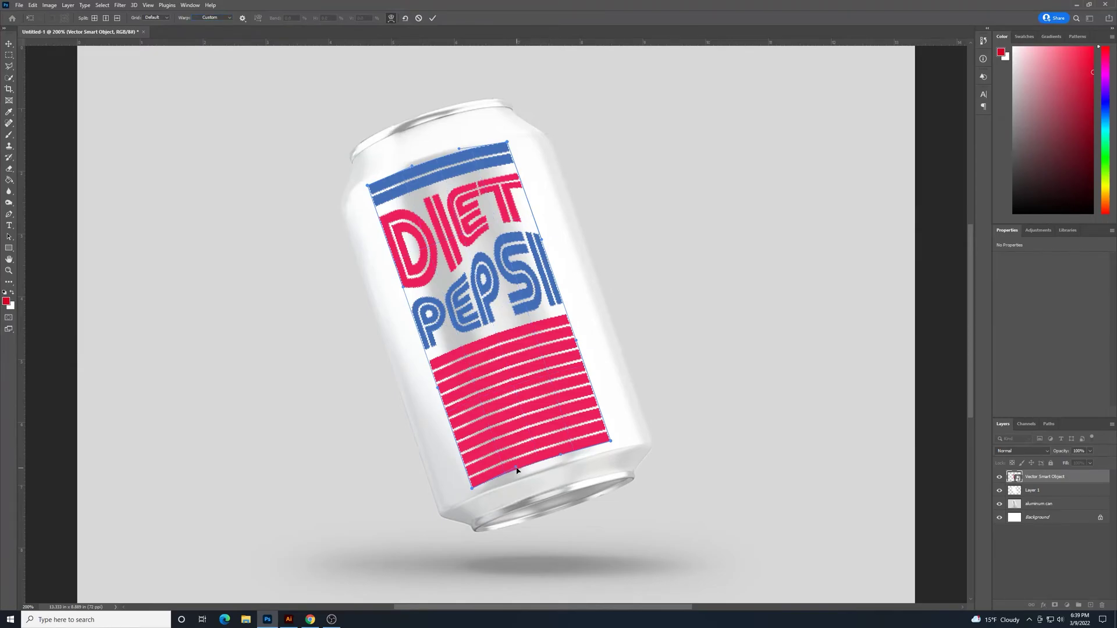
left_click_drag(517, 470, 517, 470)
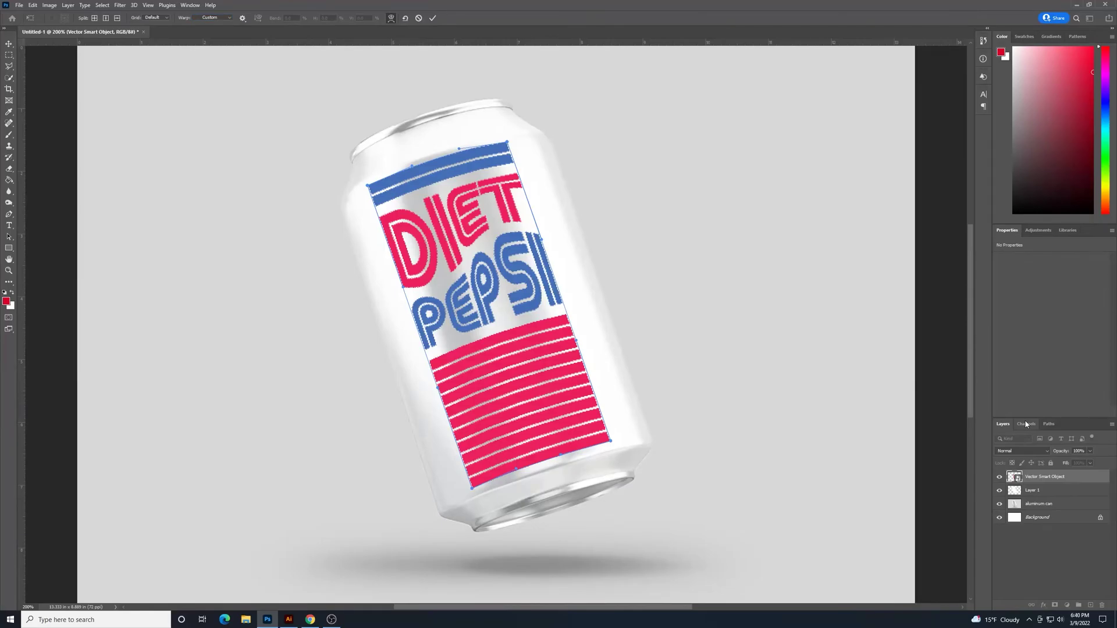
Commit the custom warp on the Diet Pepsi label and zoom out to see the whole can
left_click(8, 44)
key("ctrl+minus")
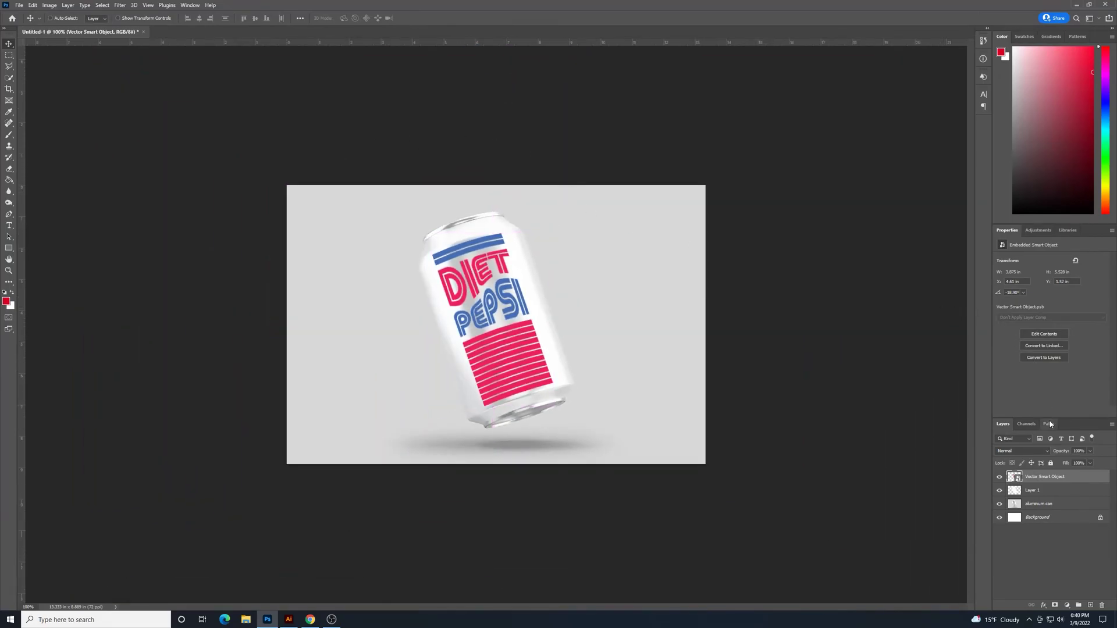
left_click(1050, 453)
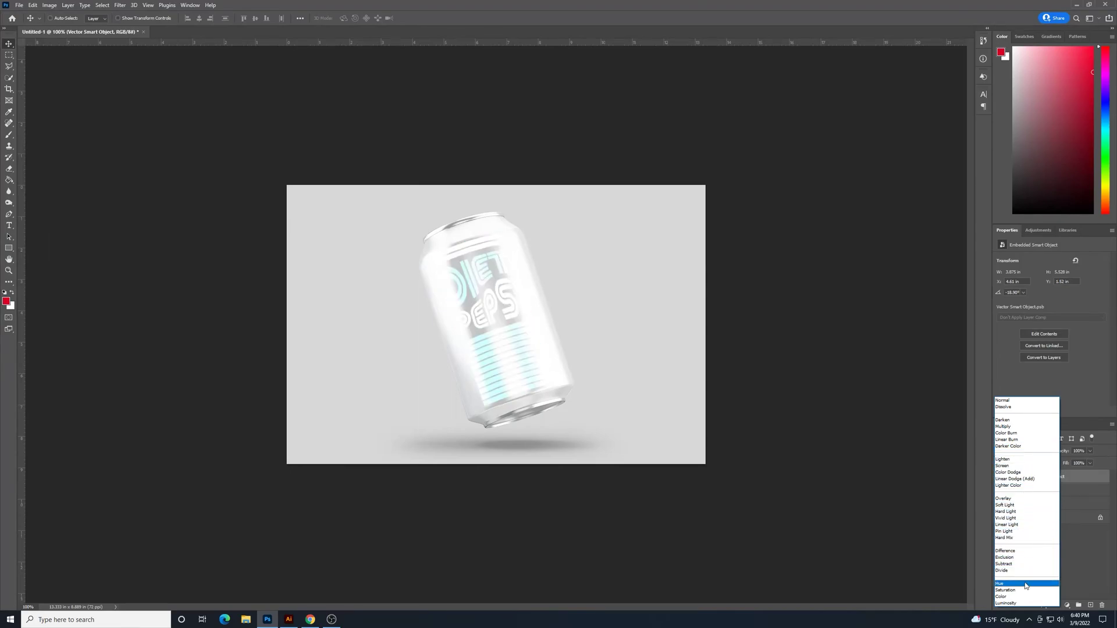
Set the label layer's blend mode to Linear Burn and lower its opacity to about 70%
left_click(1018, 439)
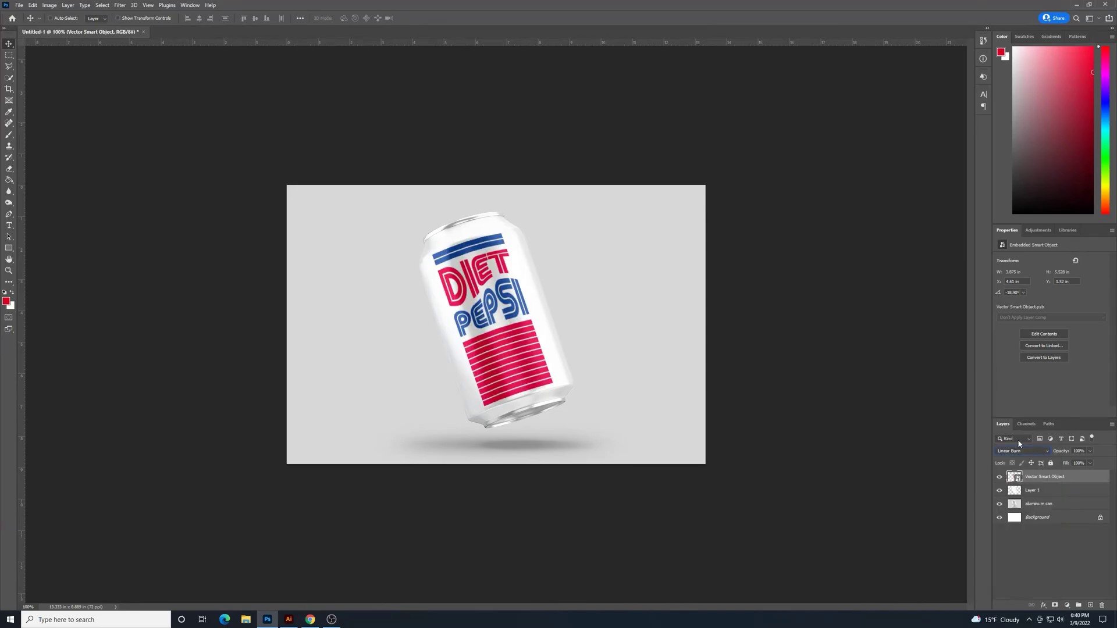
left_click(1091, 452)
left_click_drag(1091, 463, 1089, 467)
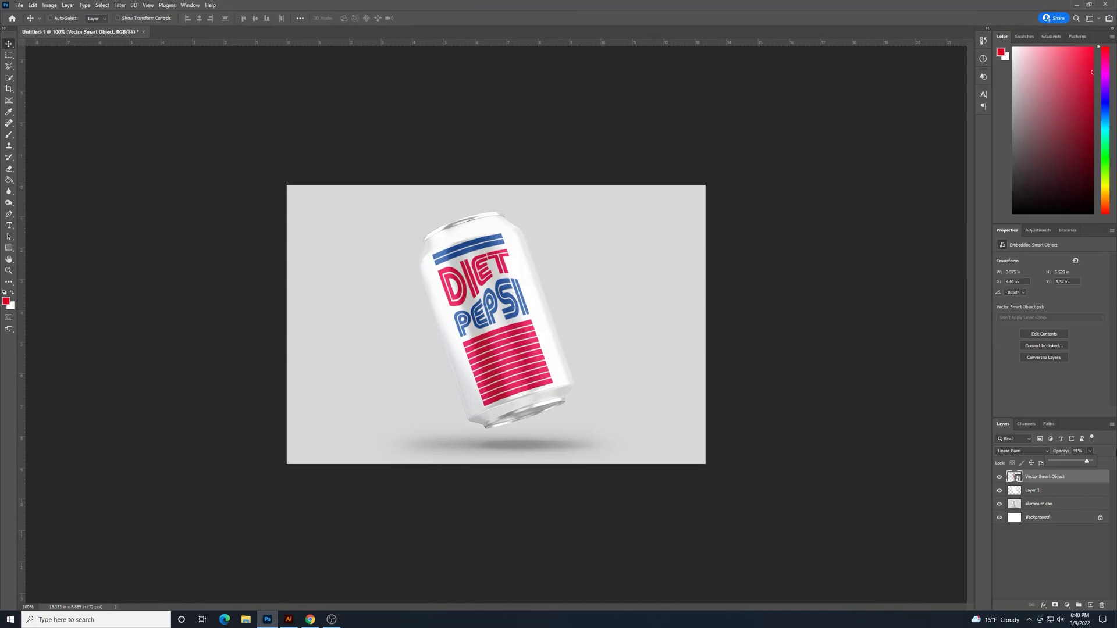
Zoom out to 66.67% to view the finished Diet Pepsi can mockup
key("ctrl+minus")
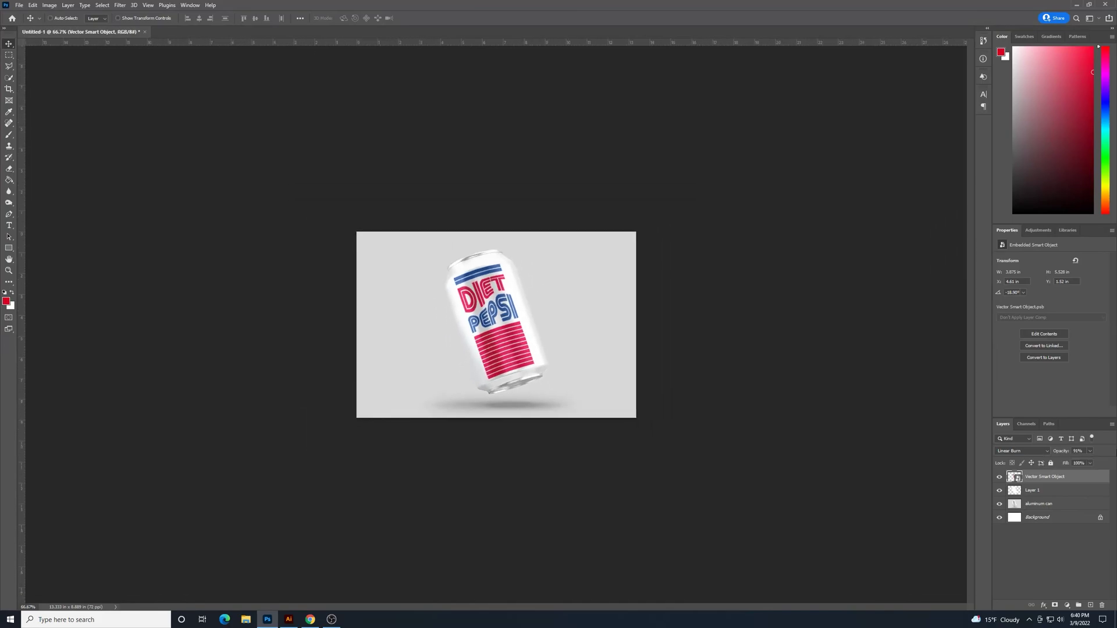